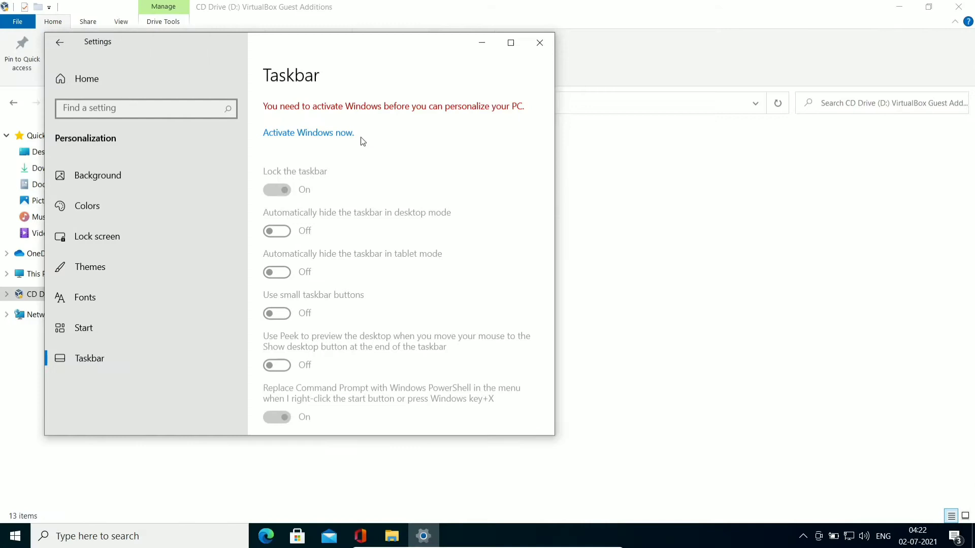
Go from the Settings Home page down to Update & Security.
{"action": "left_click", "coordinate": [102, 80]}
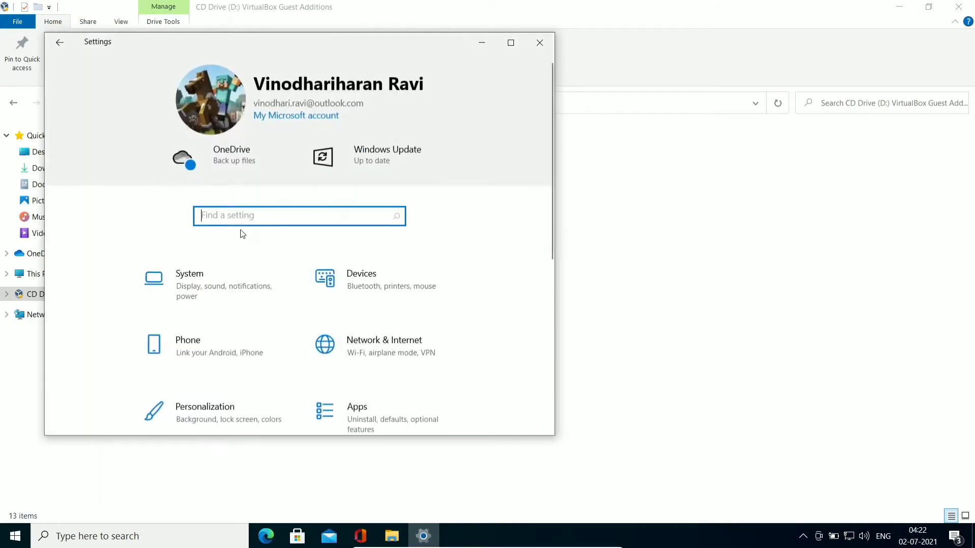
{"action": "scroll", "coordinate": [242, 233], "scroll_direction": "down", "scroll_amount": 3}
{"action": "scroll", "coordinate": [239, 284], "scroll_direction": "down", "scroll_amount": 2}
{"action": "left_click", "coordinate": [233, 342]}
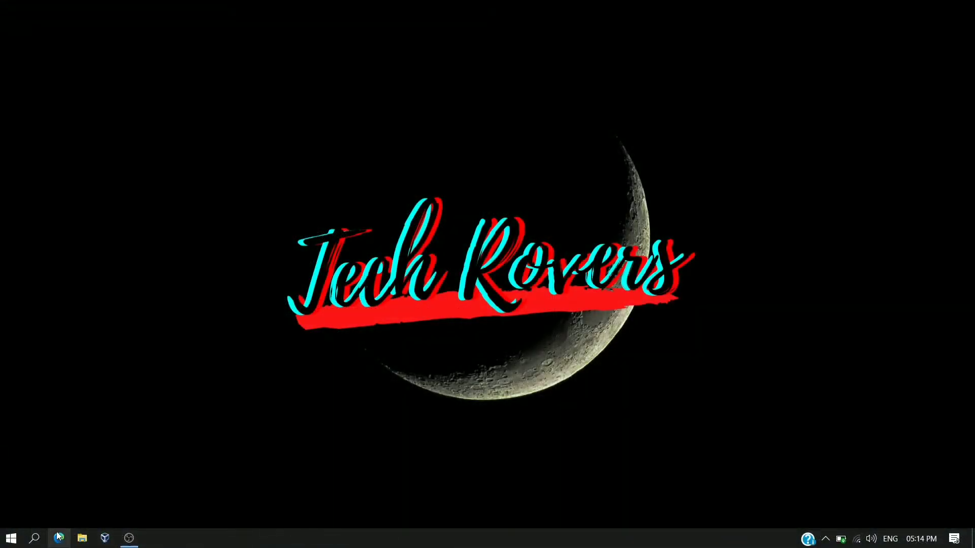
Launch Edge and go to the Windows Insider site from the autocompleted 'windows' entry.
{"action": "left_click", "coordinate": [59, 536]}
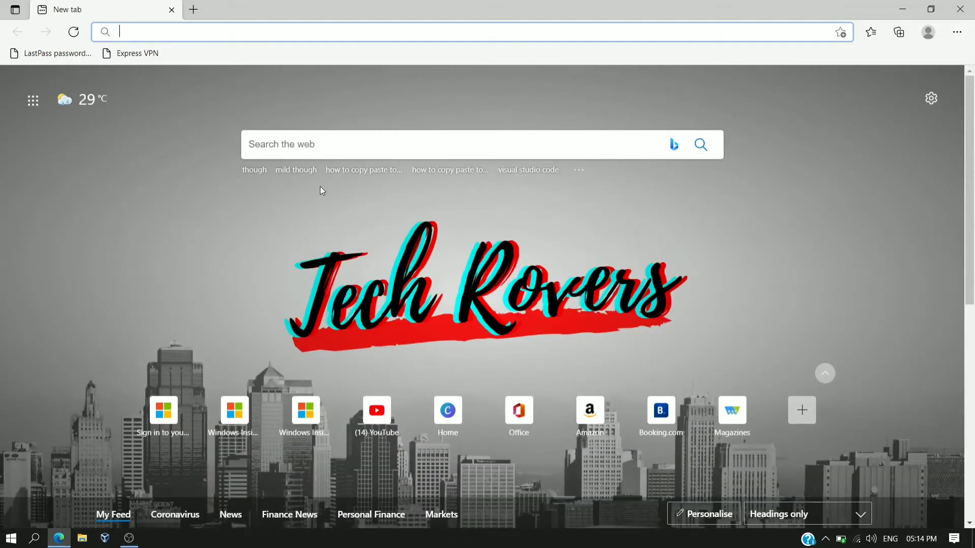
{"action": "type", "text": "windows"}
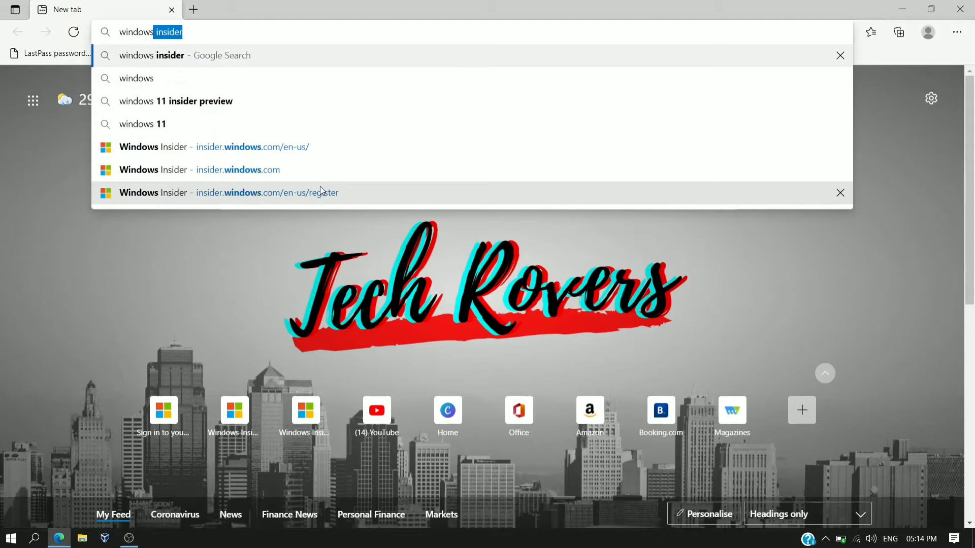
{"action": "key", "text": "Return"}
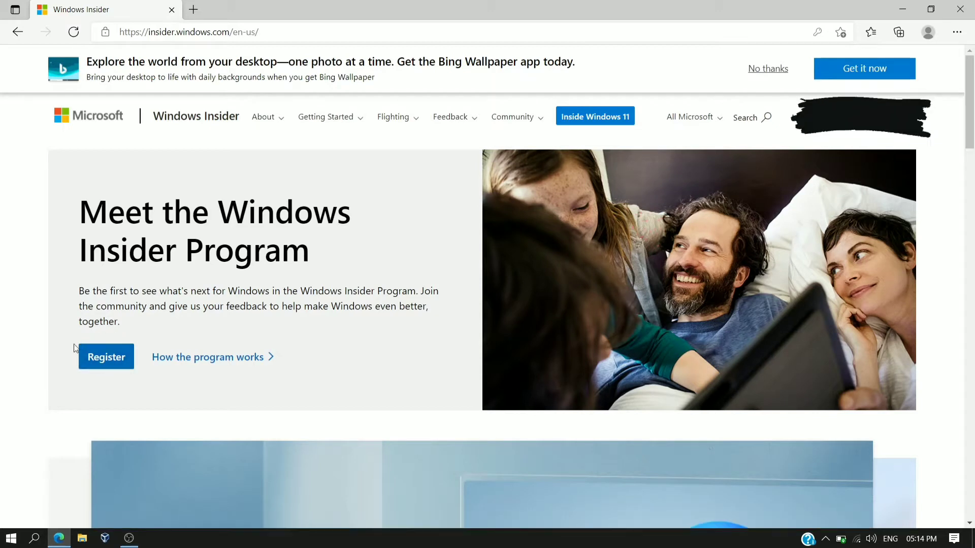
Open the Insider registration page and expand the full Program Agreement.
{"action": "left_click", "coordinate": [101, 359]}
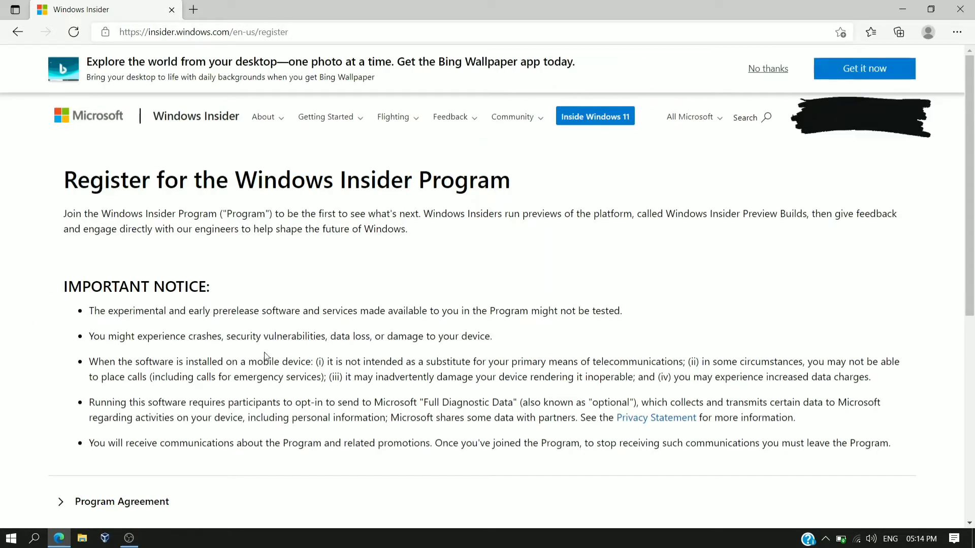
{"action": "scroll", "coordinate": [258, 380], "scroll_direction": "down", "scroll_amount": 2}
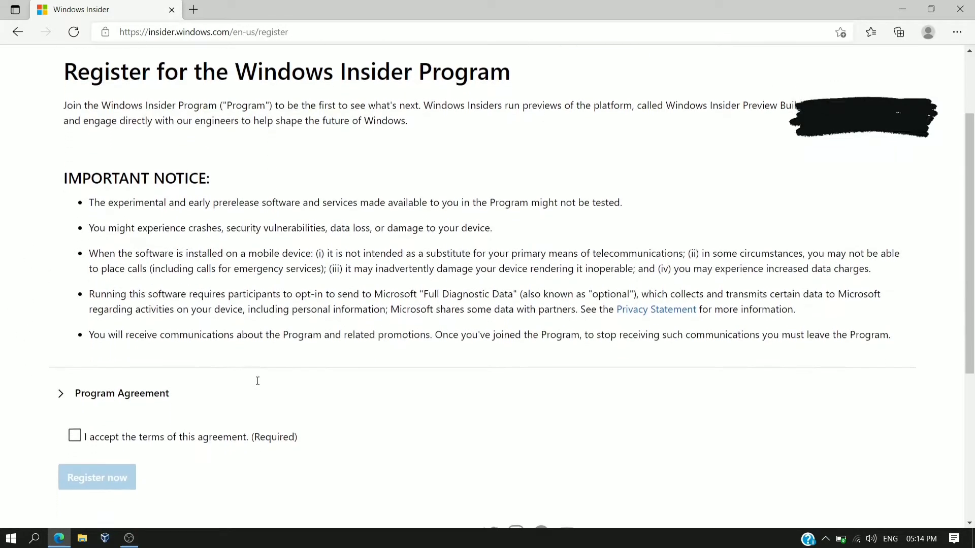
{"action": "left_click", "coordinate": [161, 393]}
Accept the agreement terms and submit the registration with Register now.
{"action": "scroll", "coordinate": [264, 390], "scroll_direction": "down", "scroll_amount": 3}
{"action": "scroll", "coordinate": [265, 390], "scroll_direction": "down", "scroll_amount": 7}
{"action": "scroll", "coordinate": [265, 390], "scroll_direction": "down", "scroll_amount": 9}
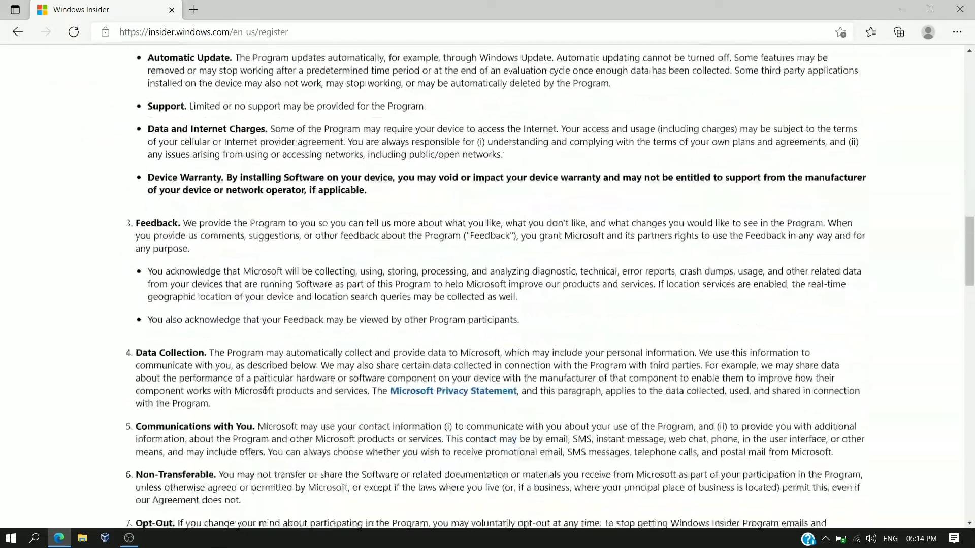
{"action": "scroll", "coordinate": [264, 390], "scroll_direction": "down", "scroll_amount": 10}
{"action": "scroll", "coordinate": [264, 390], "scroll_direction": "down", "scroll_amount": 10}
{"action": "scroll", "coordinate": [265, 390], "scroll_direction": "down", "scroll_amount": 10}
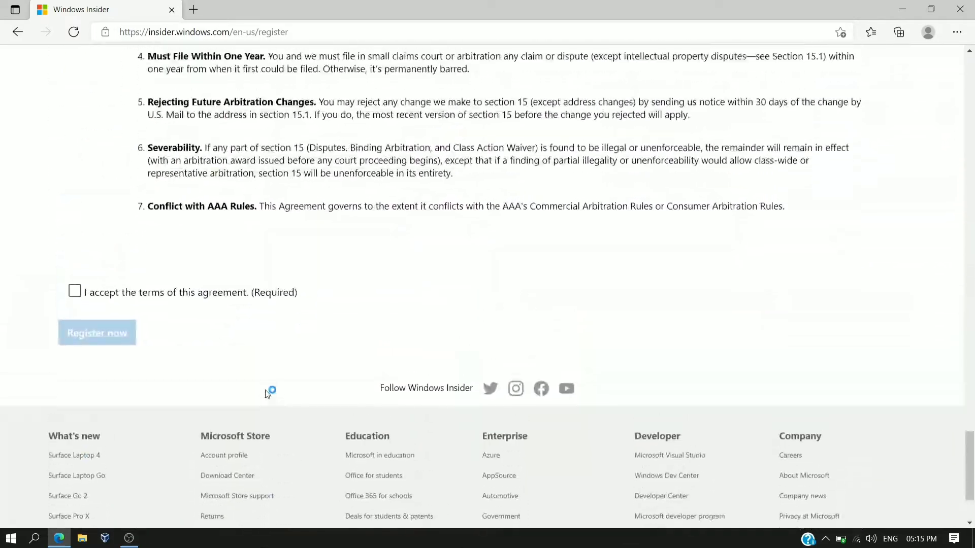
{"action": "scroll", "coordinate": [267, 392], "scroll_direction": "up", "scroll_amount": 2}
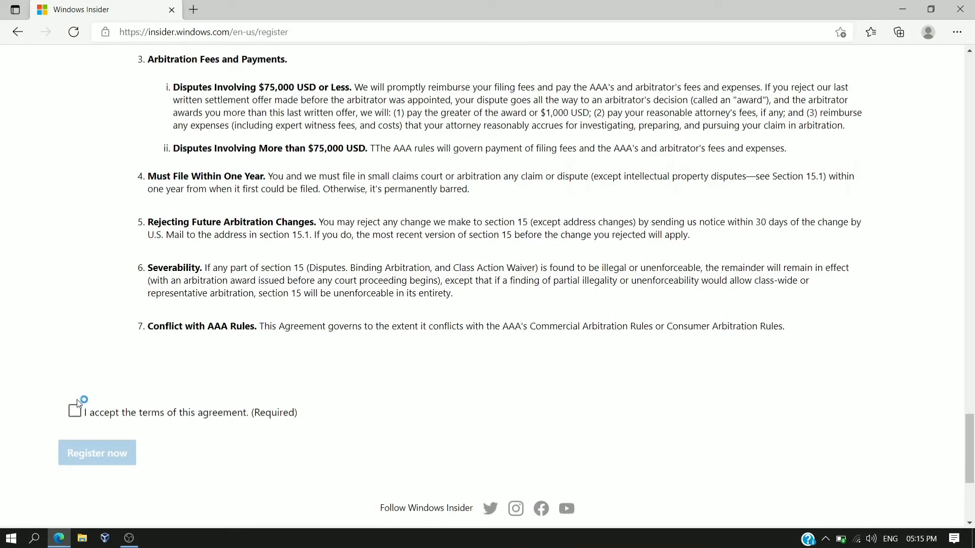
{"action": "left_click", "coordinate": [75, 412]}
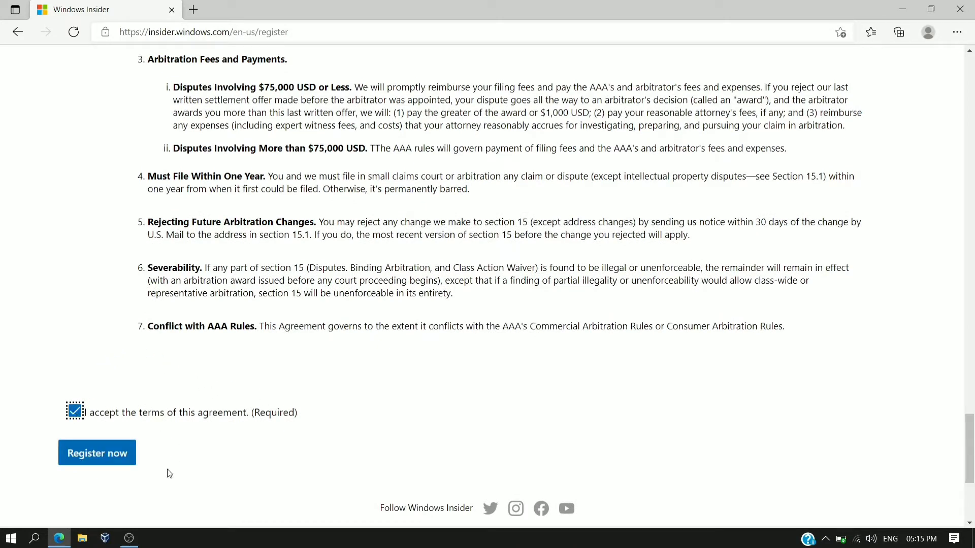
{"action": "left_click", "coordinate": [111, 461]}
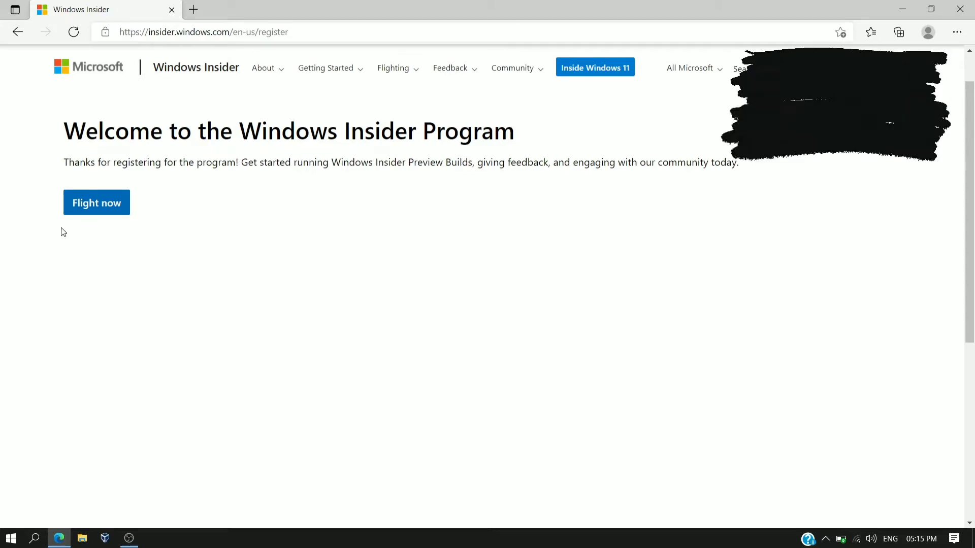
Open the Flight now instructions and highlight the Preparation requirements, including licensed Windows.
{"action": "left_click", "coordinate": [90, 203]}
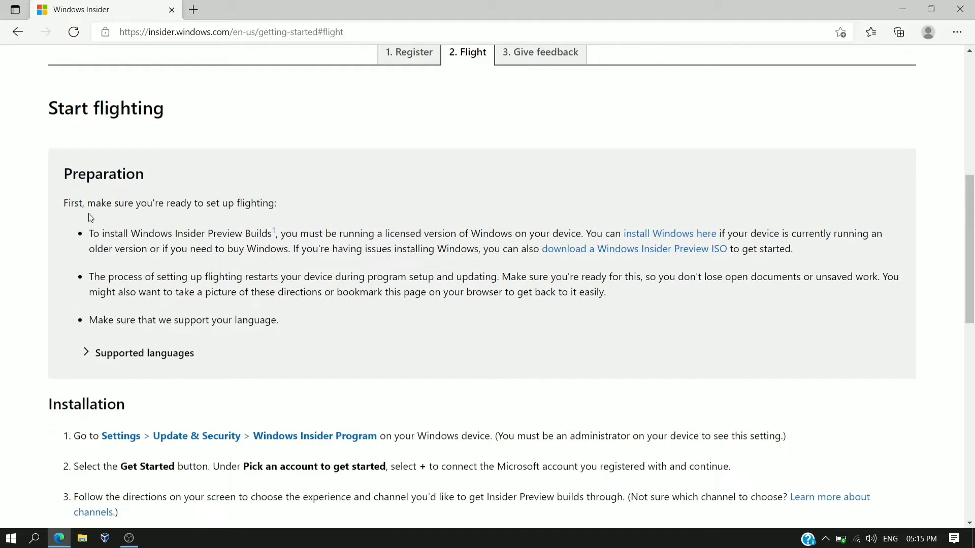
{"action": "left_click_drag", "start_coordinate": [90, 218], "coordinate": [296, 346]}
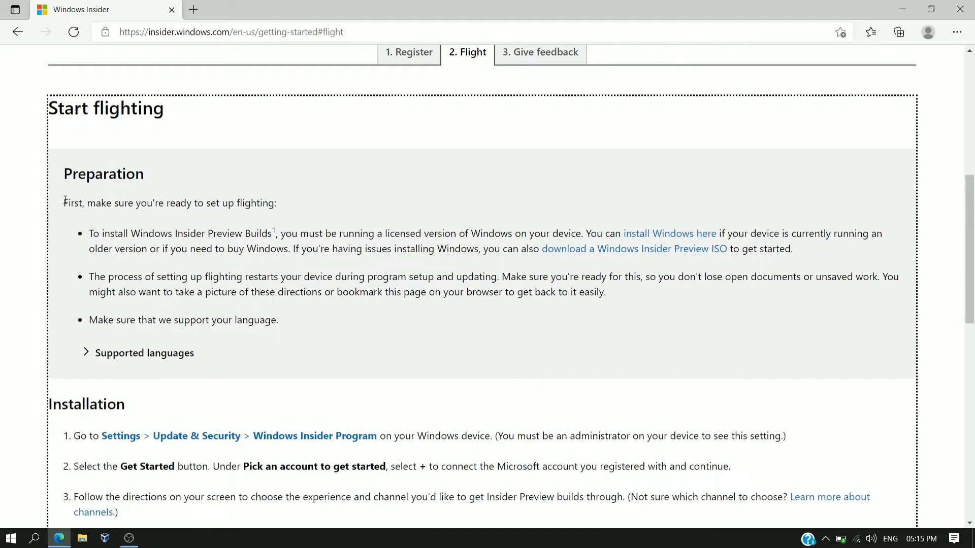
{"action": "left_click", "coordinate": [298, 351]}
{"action": "left_click_drag", "start_coordinate": [385, 235], "coordinate": [583, 234]}
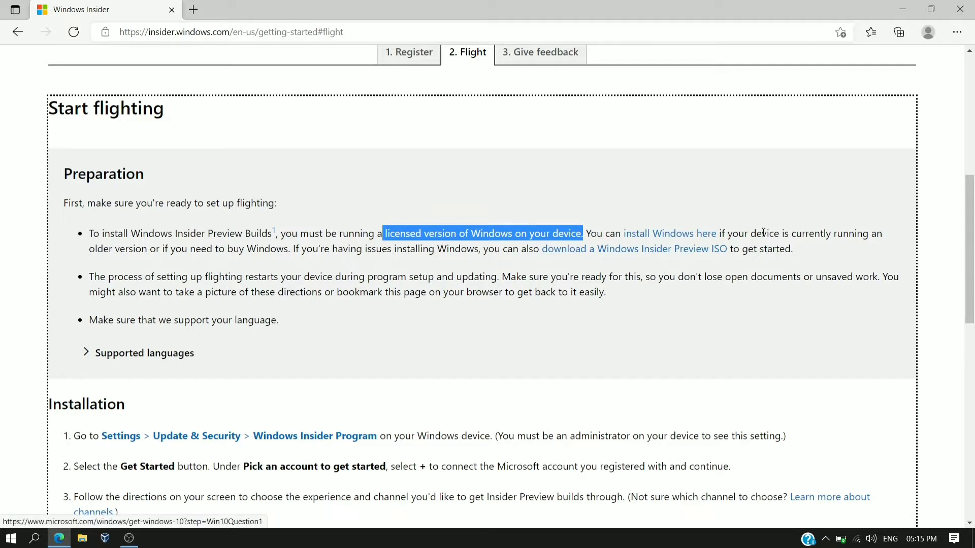
{"action": "left_click", "coordinate": [398, 249]}
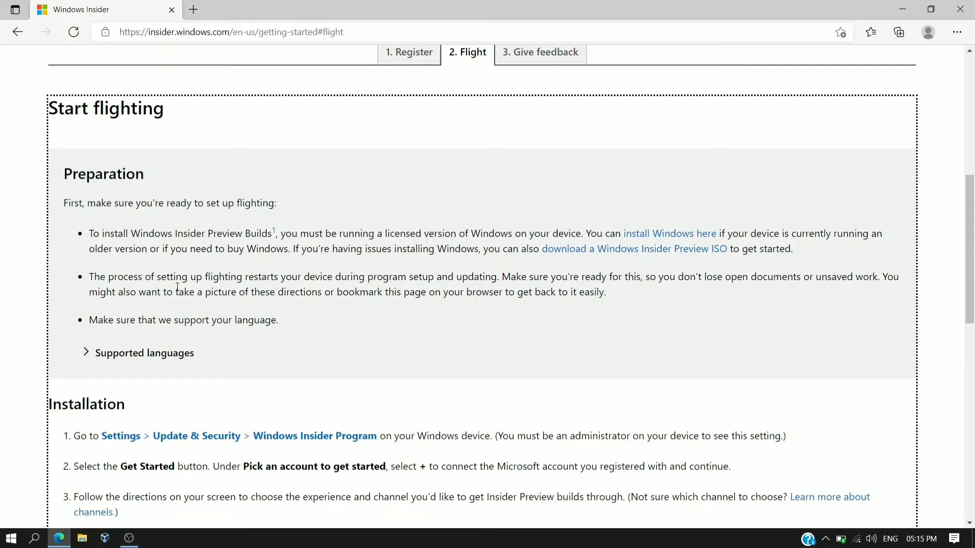
Highlight the Settings > Update & Security > Windows Insider Program installation path.
{"action": "scroll", "coordinate": [240, 401], "scroll_direction": "down", "scroll_amount": 3}
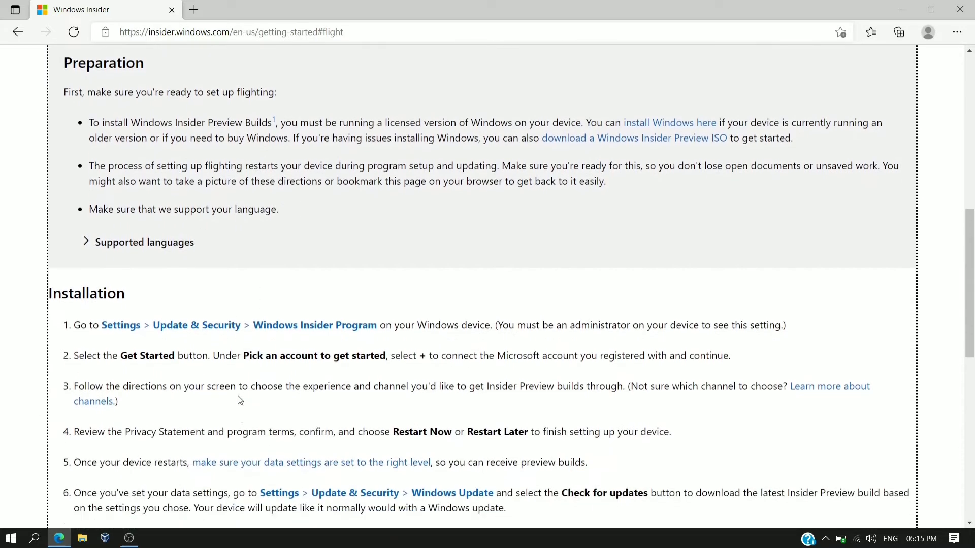
{"action": "left_click", "coordinate": [102, 293]}
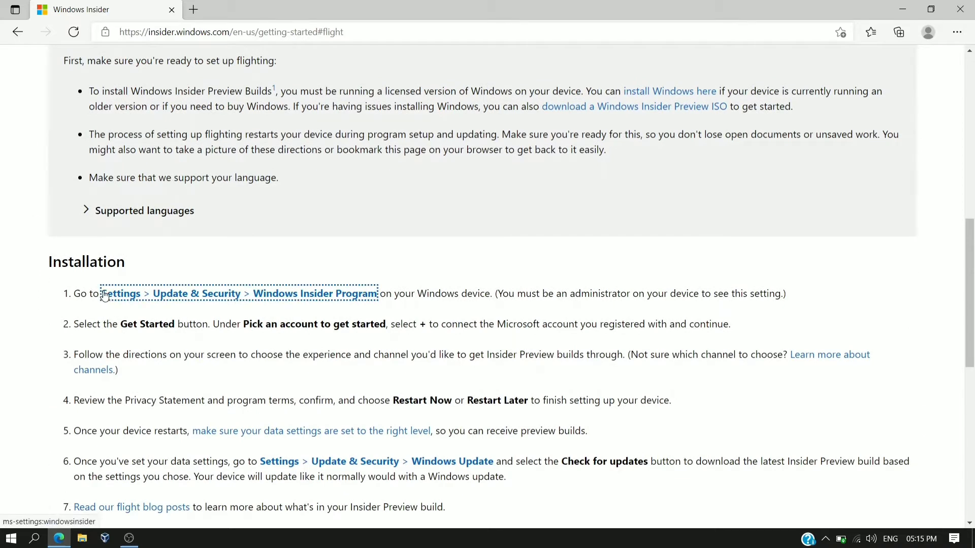
{"action": "left_click", "coordinate": [99, 318]}
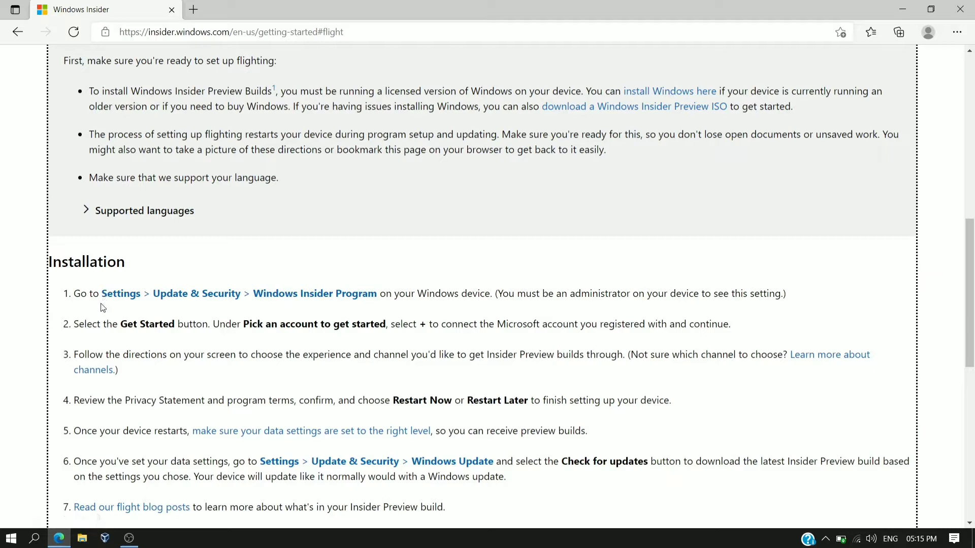
{"action": "left_click_drag", "start_coordinate": [102, 293], "coordinate": [378, 296]}
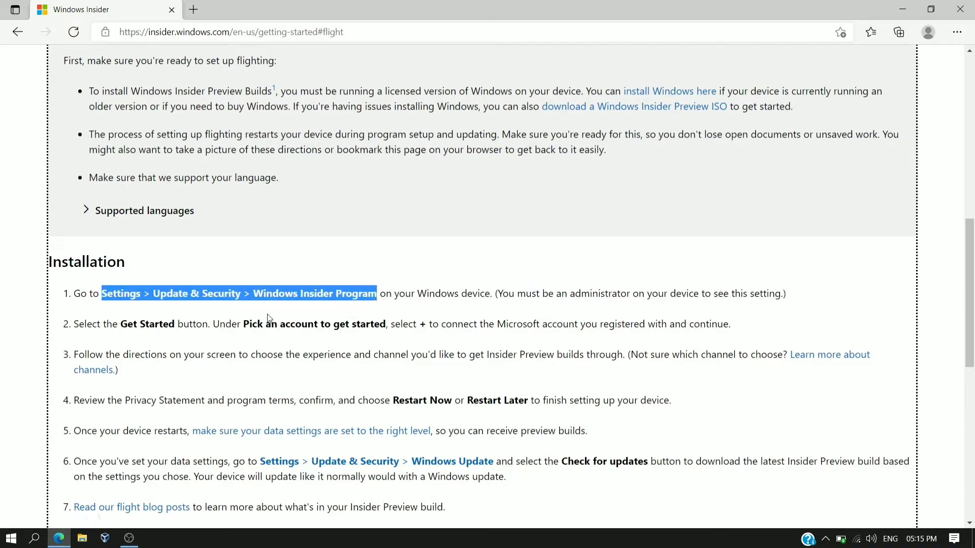
{"action": "scroll", "coordinate": [268, 318], "scroll_direction": "down", "scroll_amount": 1}
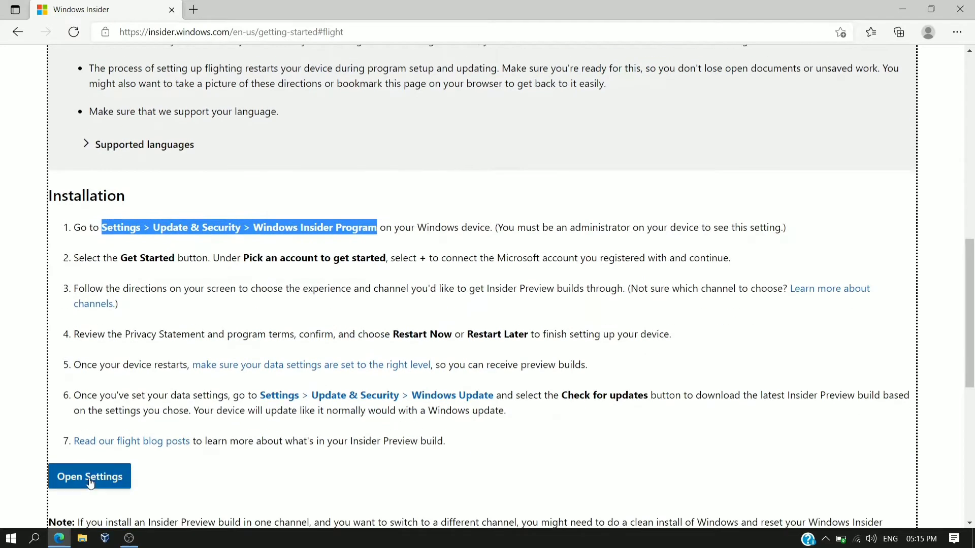
Search for and open Settings, then go to Update & Security.
{"action": "left_click", "coordinate": [24, 546]}
{"action": "type", "text": "set"}
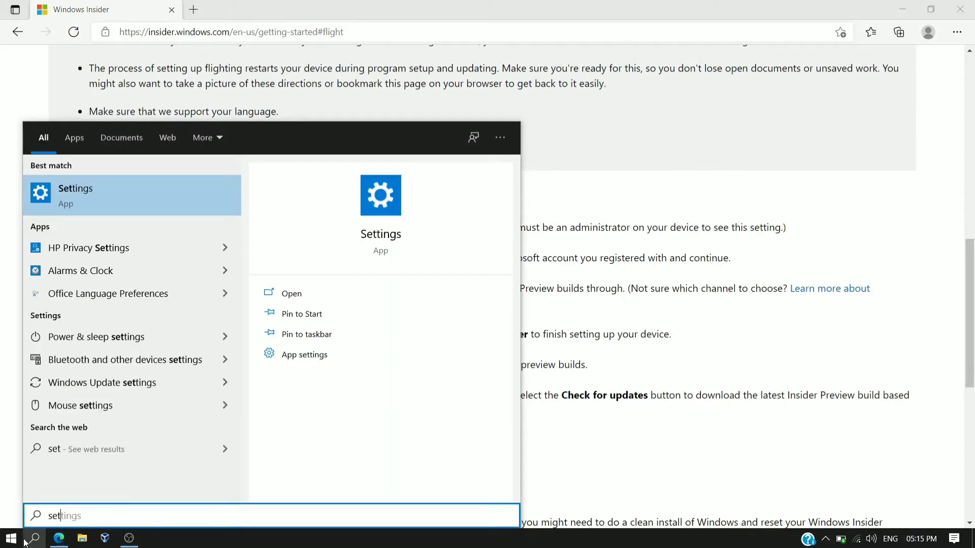
{"action": "key", "text": "Return"}
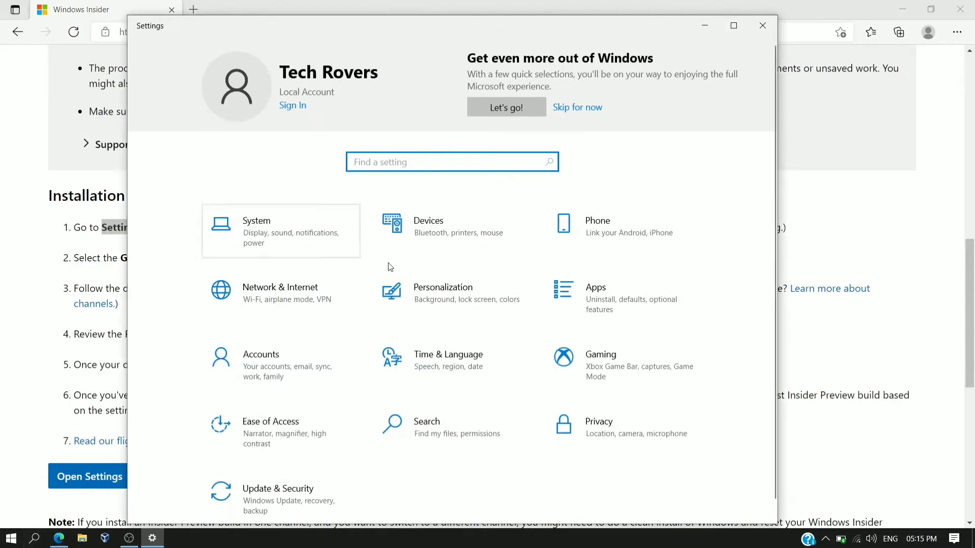
{"action": "left_click", "coordinate": [317, 485]}
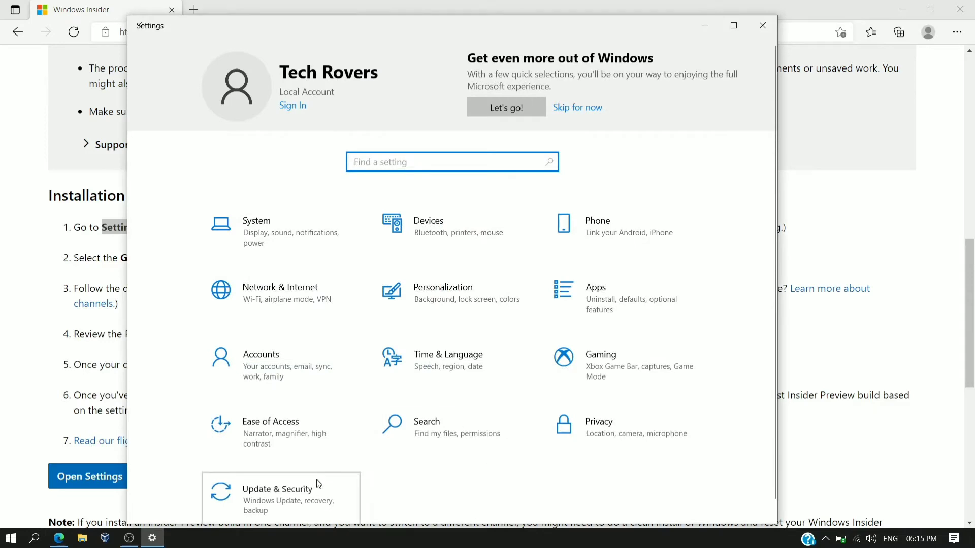
Snap Settings to the right with Edge beside it, scrolled to Installation.
{"action": "mouse_move", "coordinate": [409, 38]}
{"action": "left_mouse_down"}
{"action": "mouse_move", "coordinate": [523, 46]}
{"action": "mouse_move", "coordinate": [972, 214]}
{"action": "left_mouse_up"}
{"action": "left_click", "coordinate": [428, 198]}
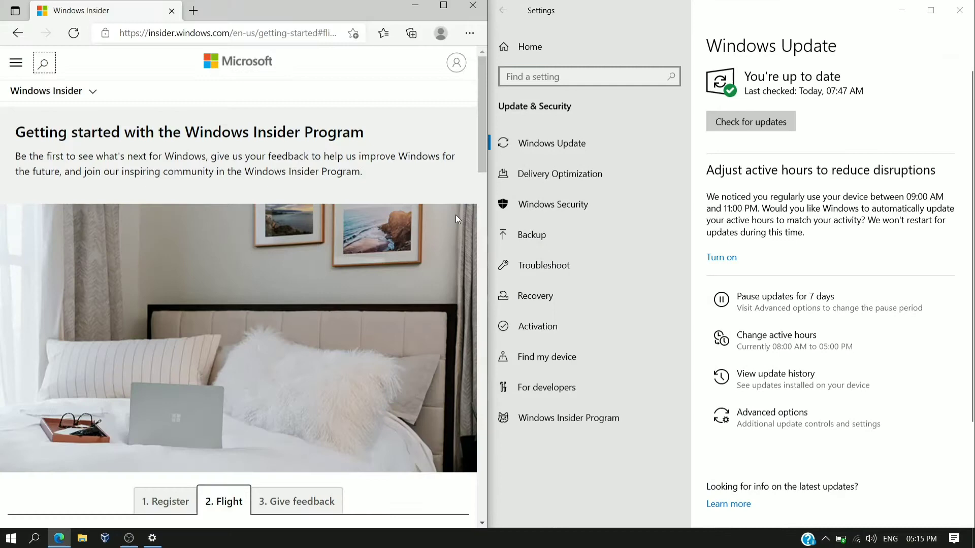
{"action": "scroll", "coordinate": [327, 280], "scroll_direction": "down", "scroll_amount": 10}
{"action": "scroll", "coordinate": [327, 279], "scroll_direction": "down", "scroll_amount": 3}
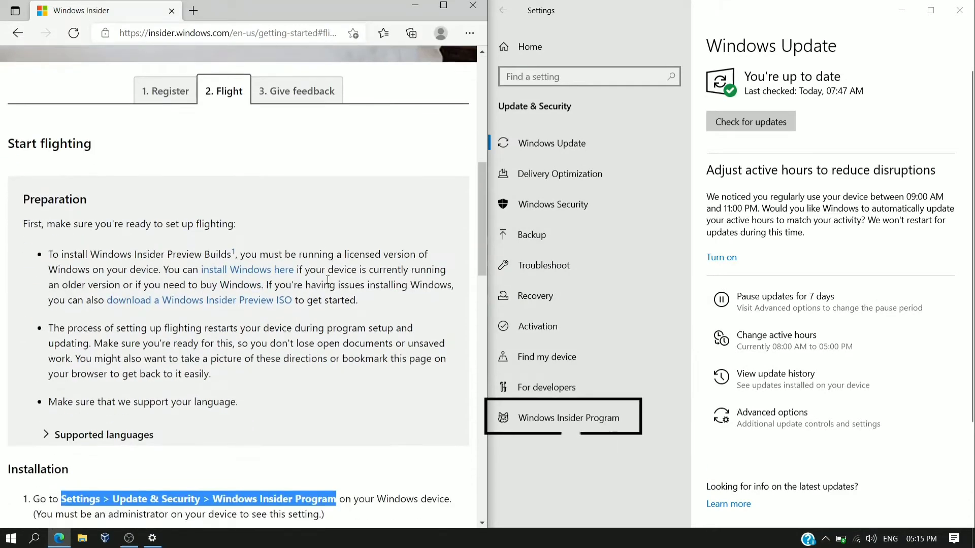
{"action": "scroll", "coordinate": [327, 282], "scroll_direction": "down", "scroll_amount": 5}
{"action": "left_click", "coordinate": [152, 237]}
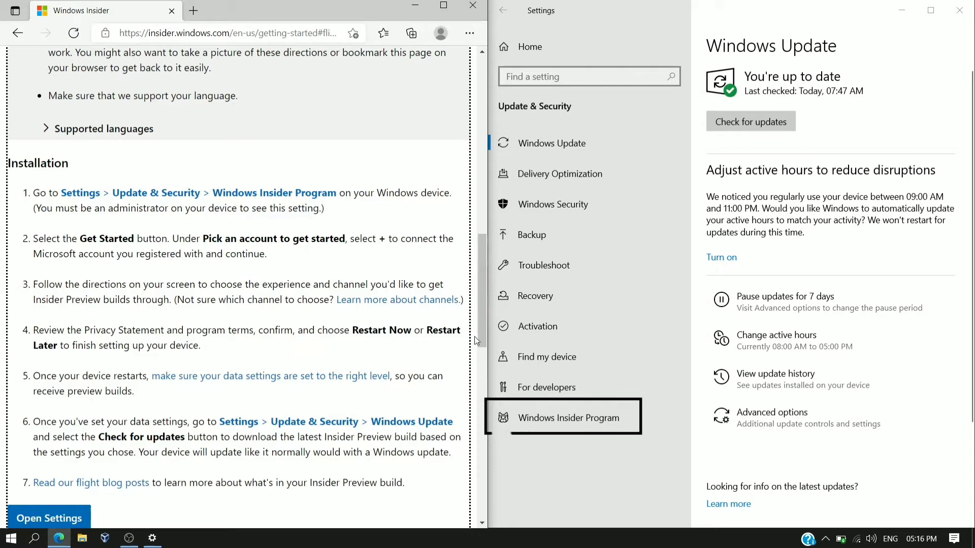
Set diagnostic data to Optional through the Insider page's Diagnostics & feedback link.
{"action": "left_click", "coordinate": [572, 430]}
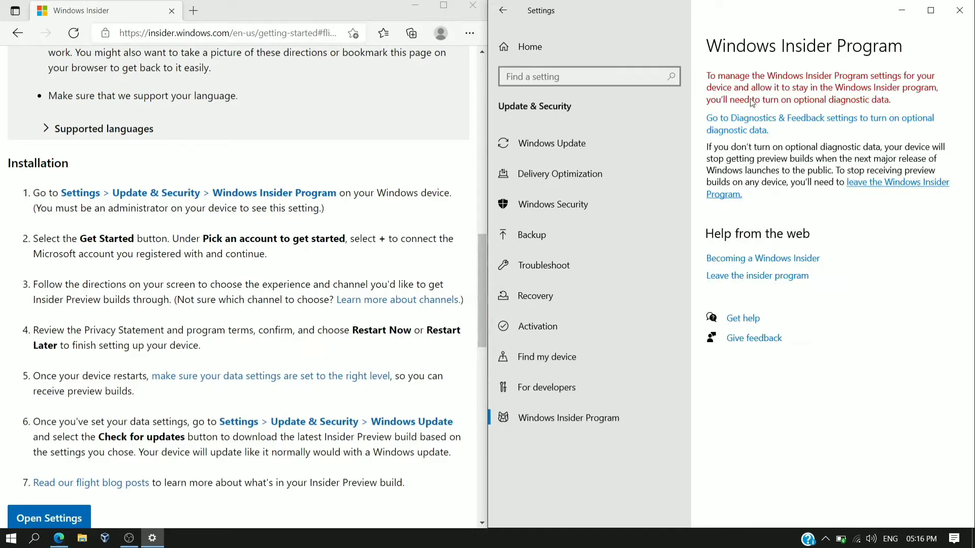
{"action": "left_click", "coordinate": [746, 133]}
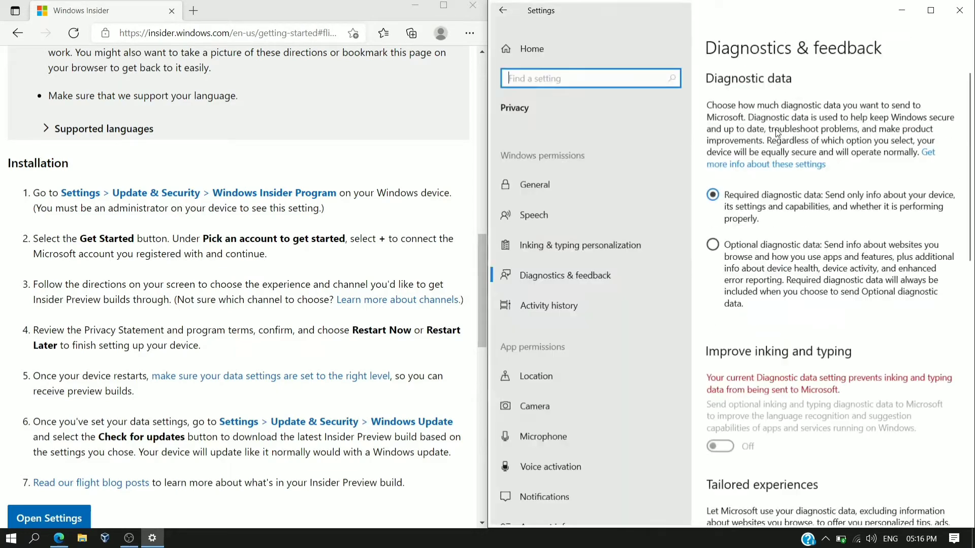
{"action": "left_click", "coordinate": [503, 10]}
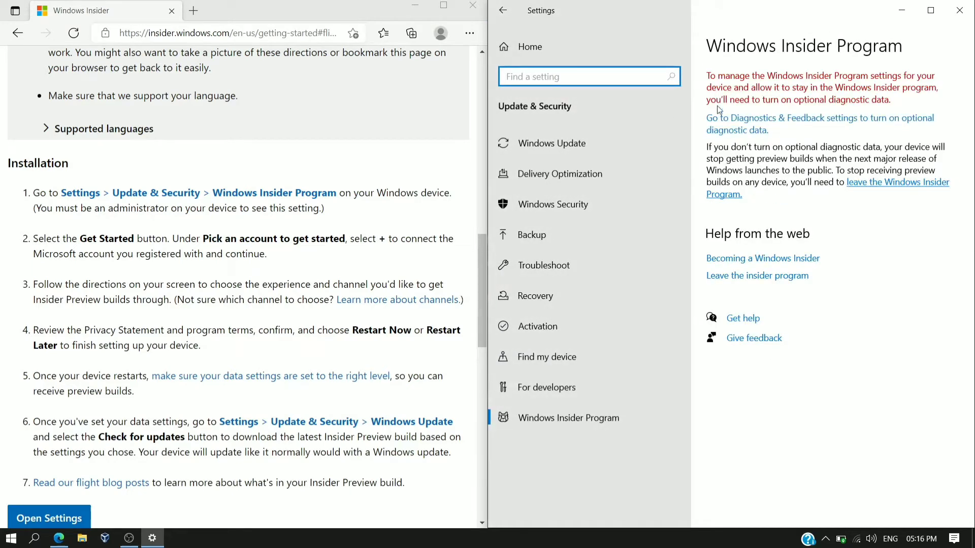
{"action": "left_click", "coordinate": [753, 128]}
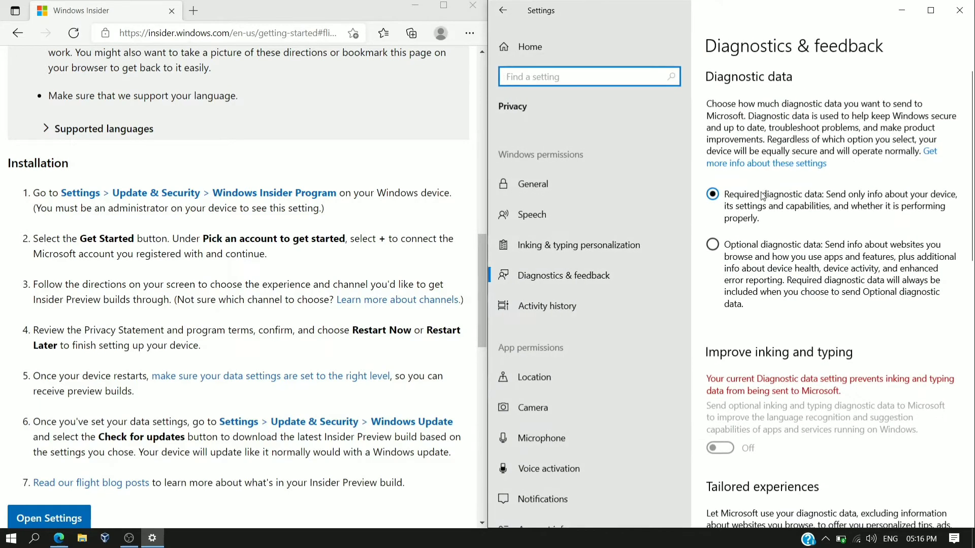
{"action": "left_click", "coordinate": [713, 245]}
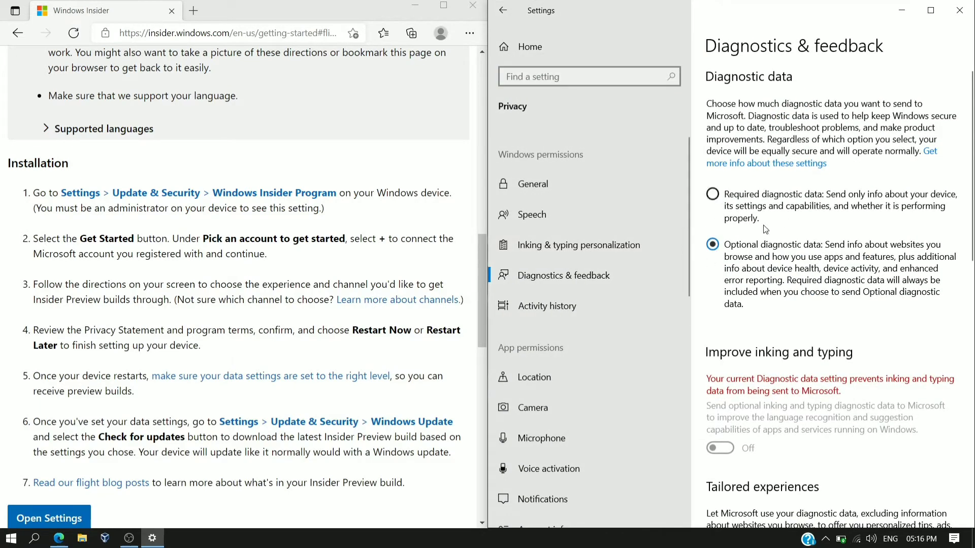
{"action": "left_click", "coordinate": [496, 11]}
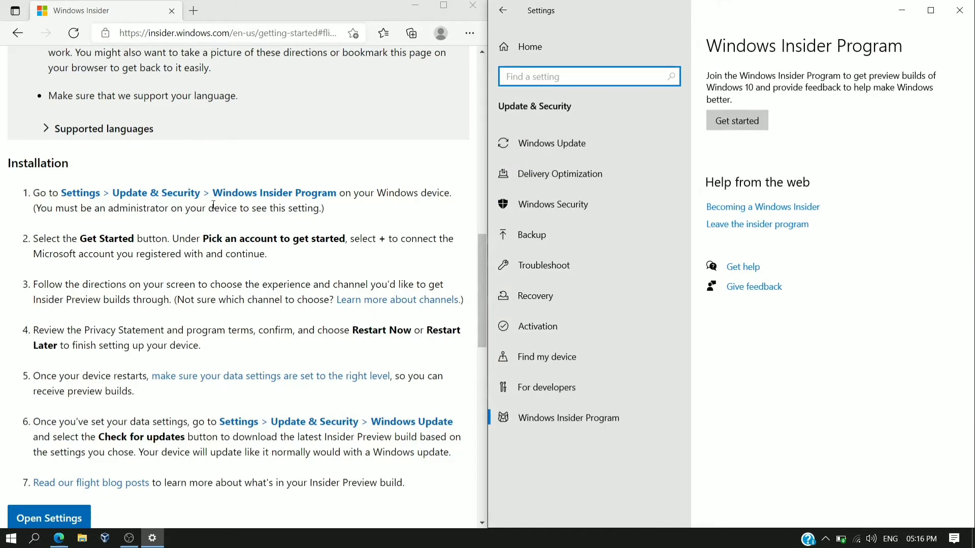
Highlight the Pick an account and registered wording in the Insider instructions.
{"action": "left_click_drag", "start_coordinate": [204, 240], "coordinate": [351, 240]}
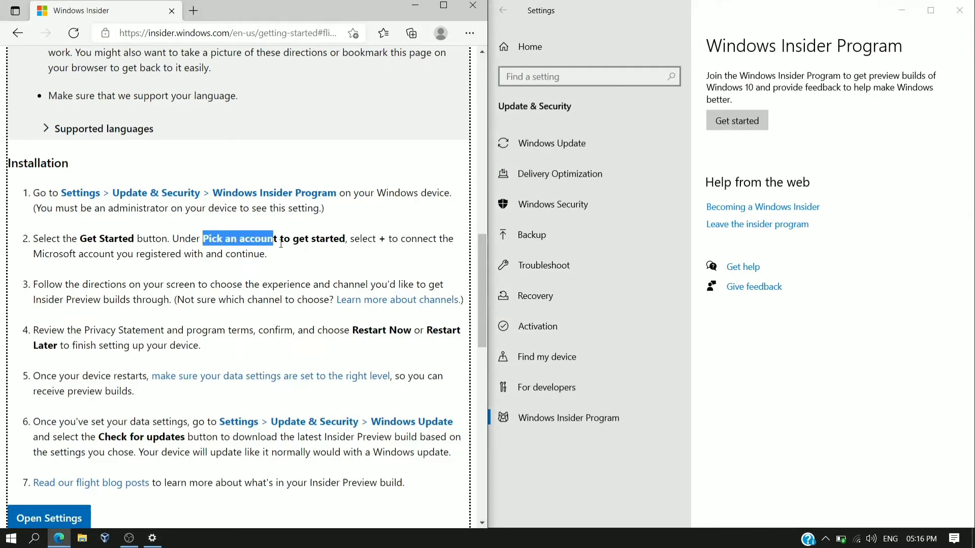
{"action": "double_click", "coordinate": [362, 241]}
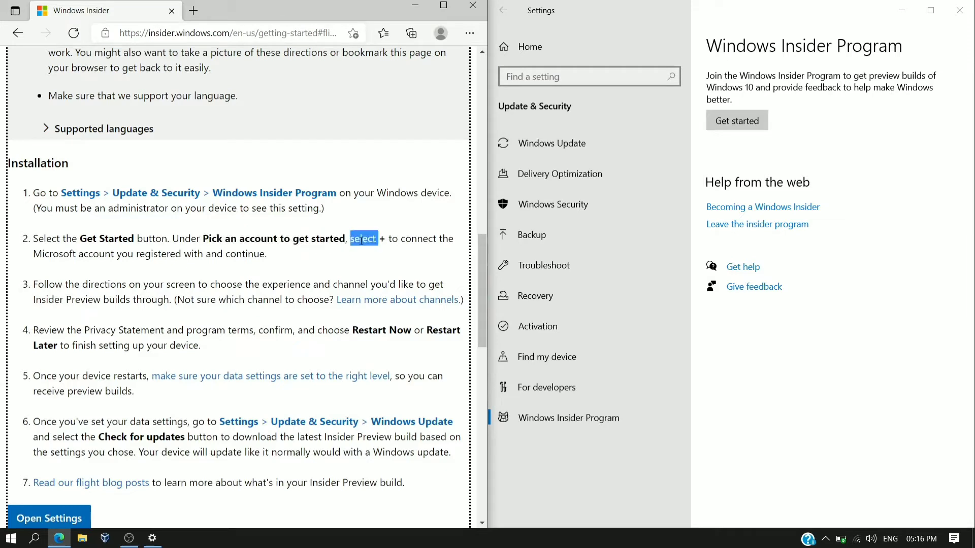
{"action": "double_click", "coordinate": [420, 238]}
{"action": "double_click", "coordinate": [172, 256]}
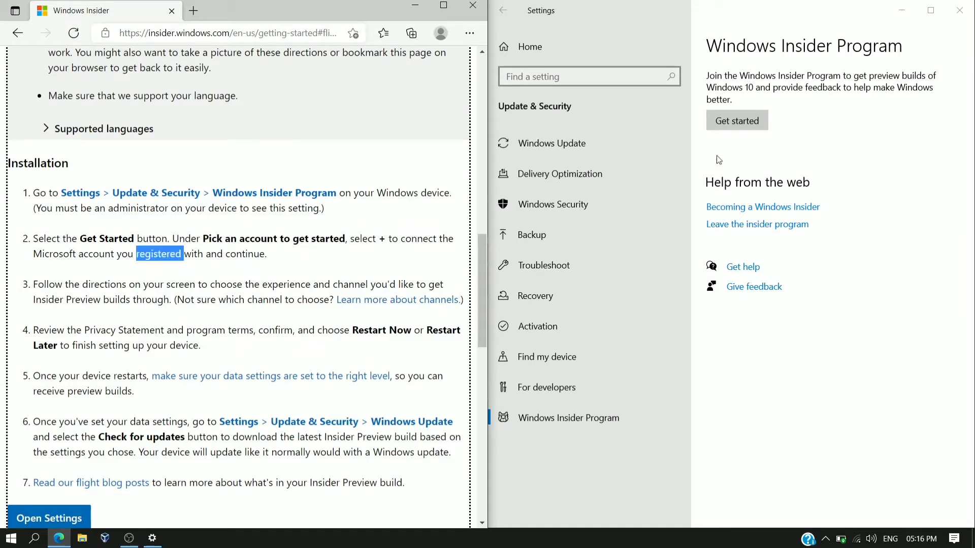
Begin Insider enrollment and choose to link a Microsoft account.
{"action": "left_click", "coordinate": [758, 126]}
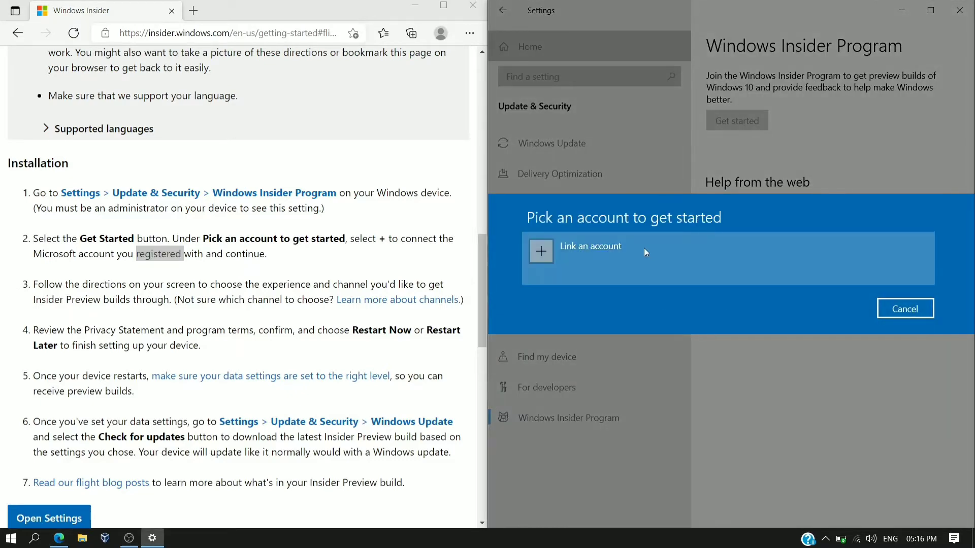
{"action": "left_click", "coordinate": [723, 269]}
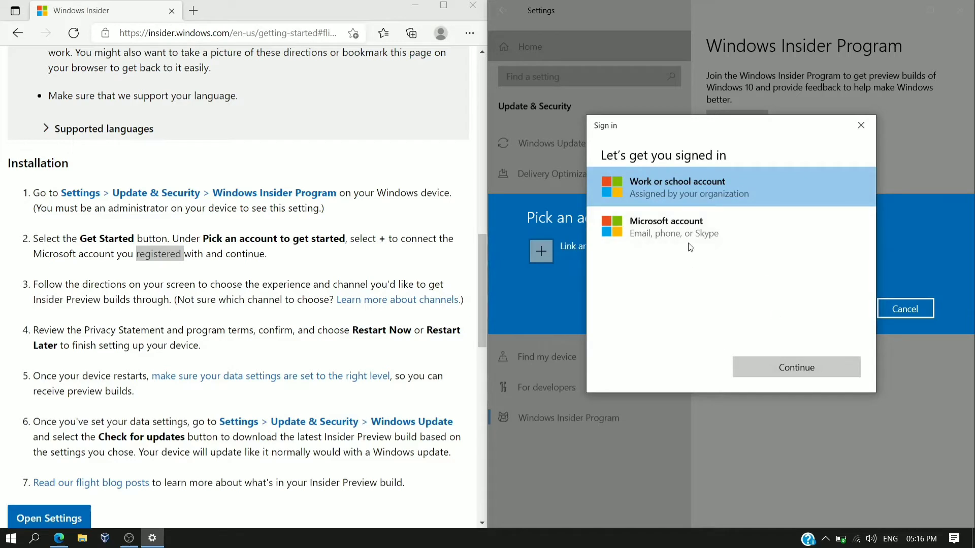
{"action": "left_click", "coordinate": [731, 231]}
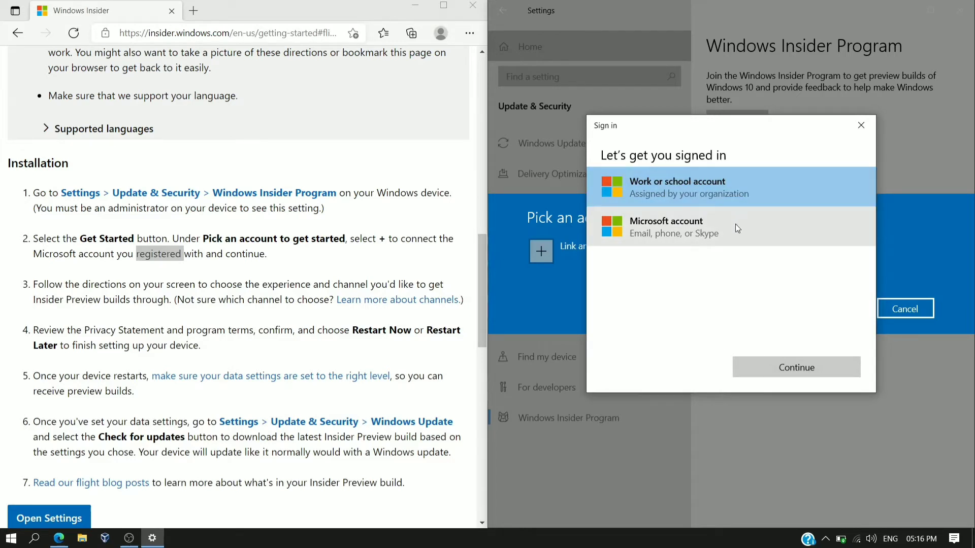
{"action": "left_click", "coordinate": [770, 361]}
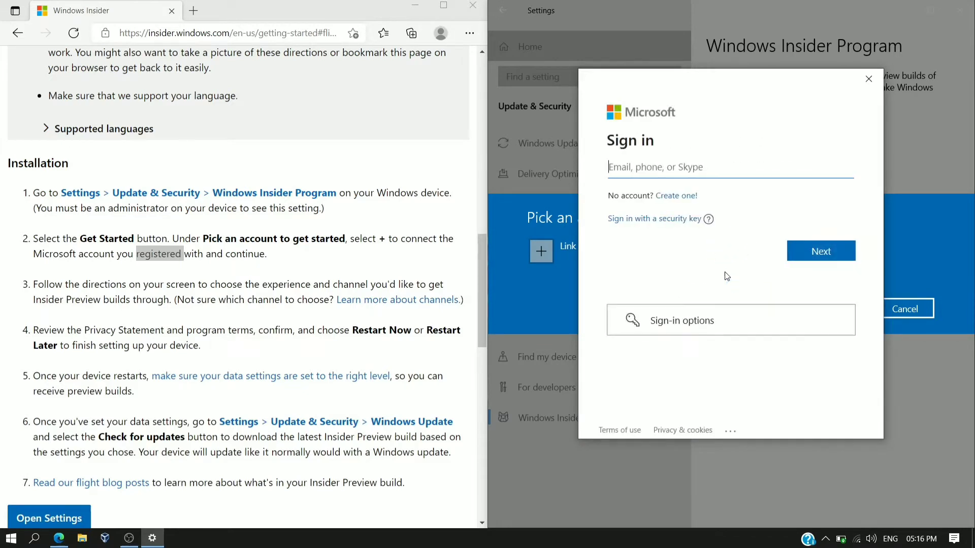
{"action": "type", "text": "user@outlook.com"}
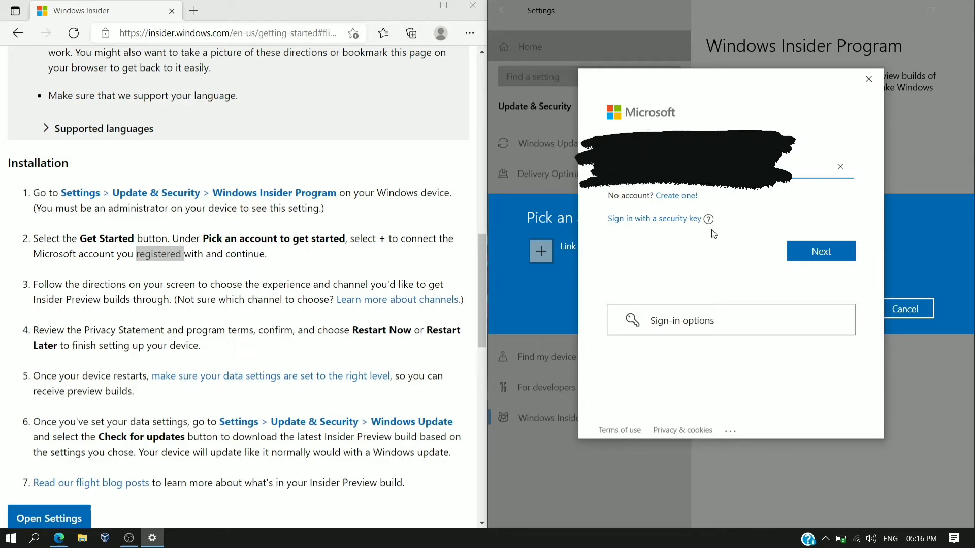
{"action": "left_click", "coordinate": [826, 253]}
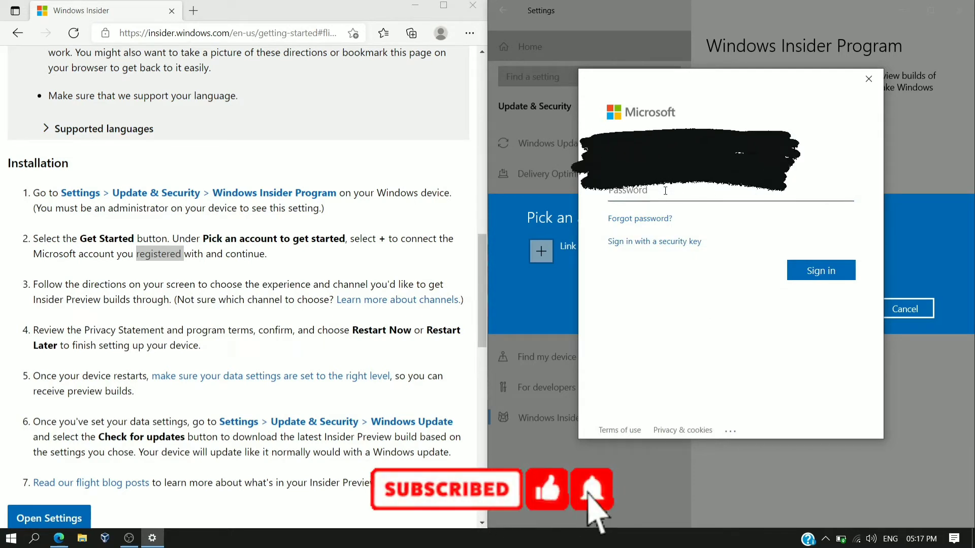
{"action": "type", "text": "••••"}
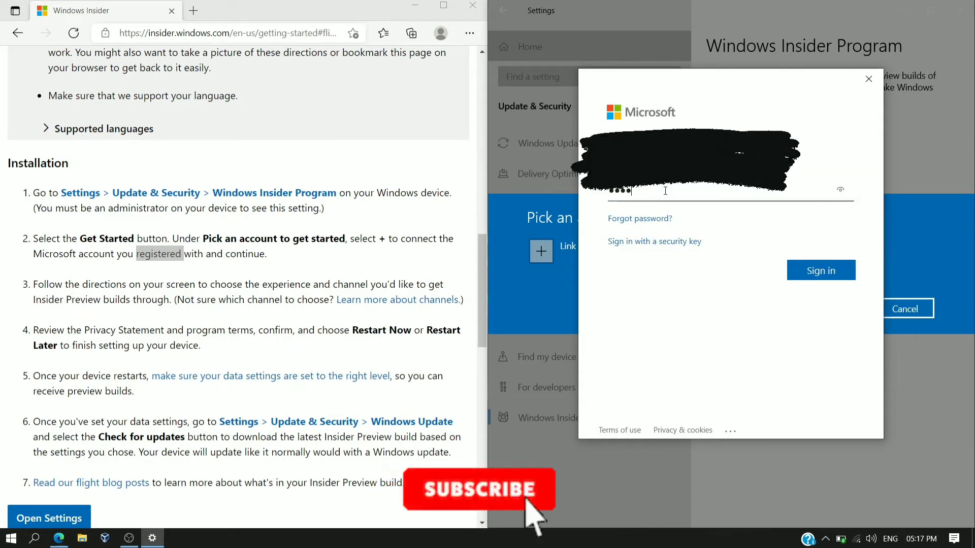
{"action": "type", "text": "••••••"}
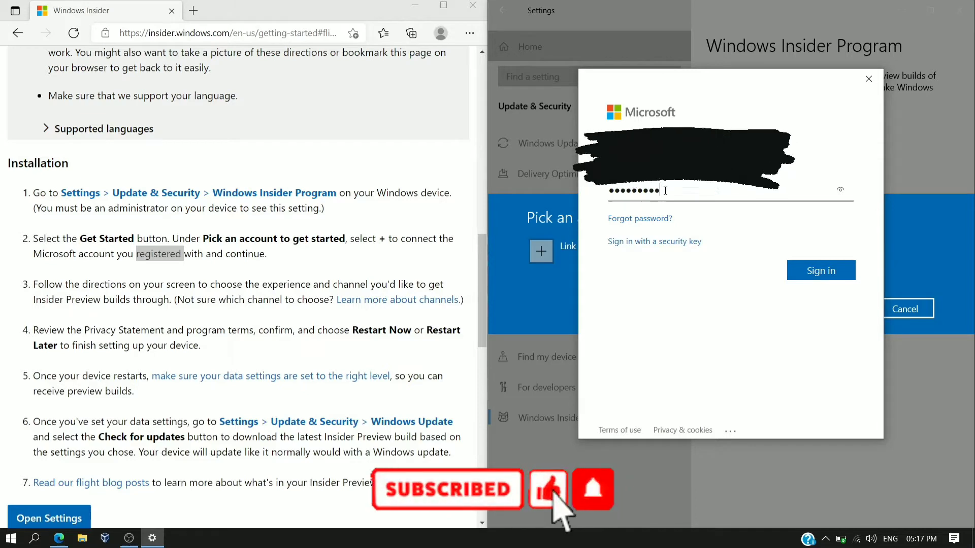
{"action": "key", "text": "Return"}
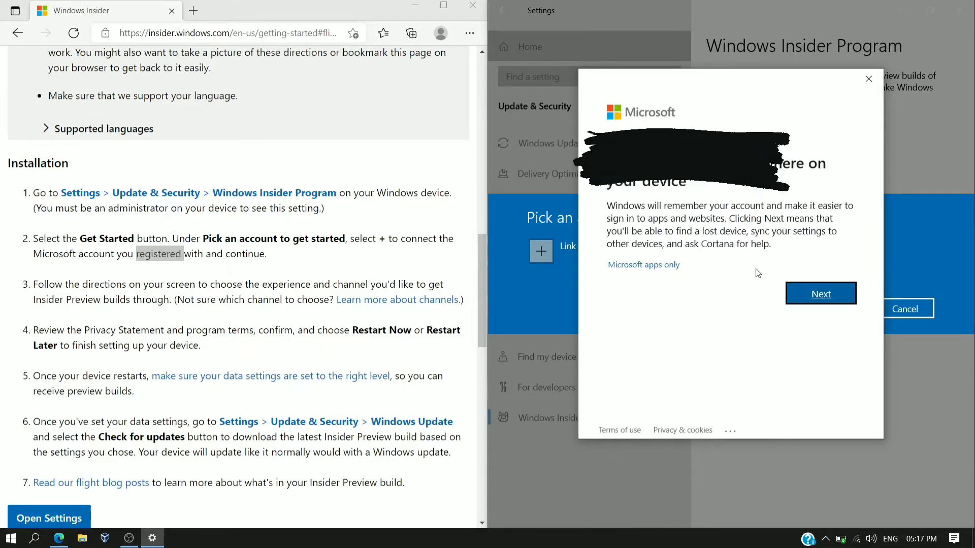
{"action": "left_click", "coordinate": [672, 265]}
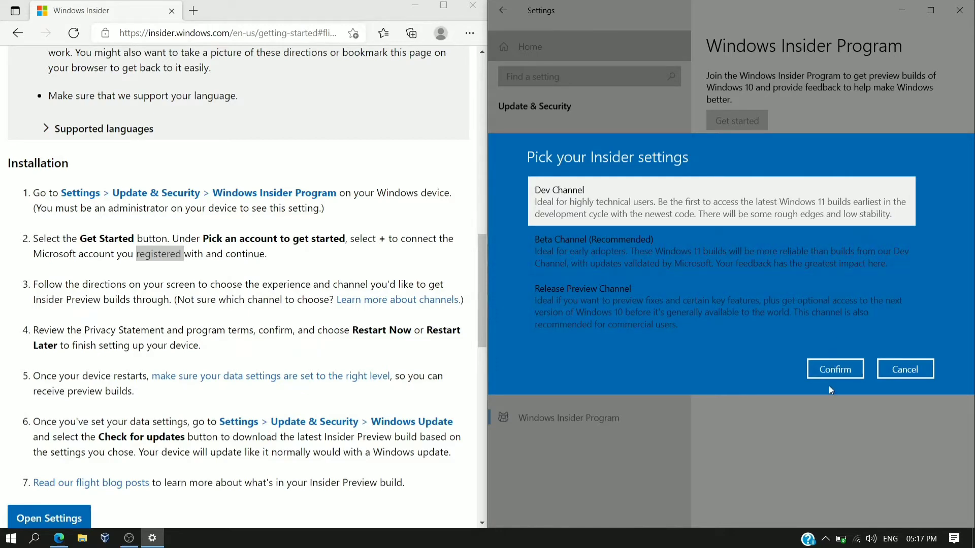
Confirm Dev Channel, accept the Insider agreement, and choose Restart Later.
{"action": "left_click", "coordinate": [832, 362]}
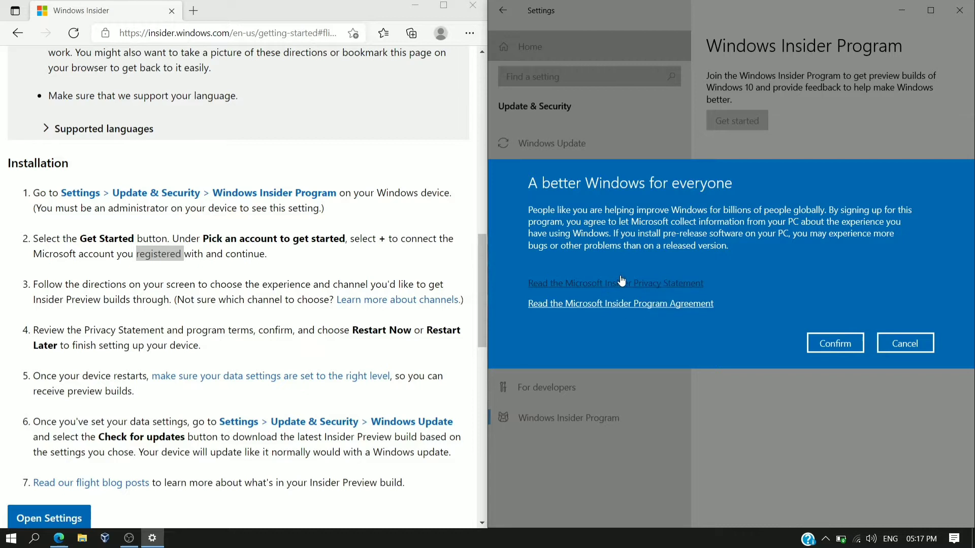
{"action": "left_click", "coordinate": [818, 343]}
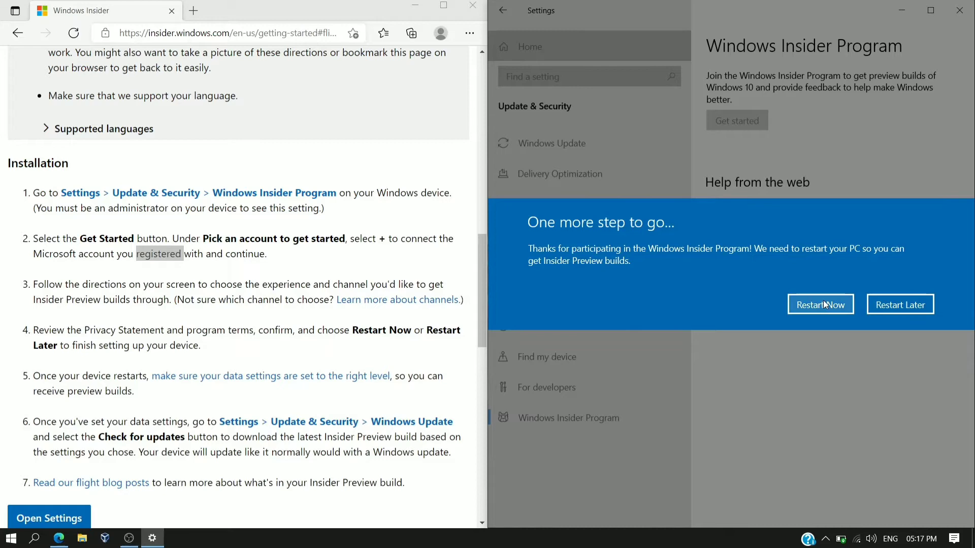
{"action": "left_click", "coordinate": [918, 304]}
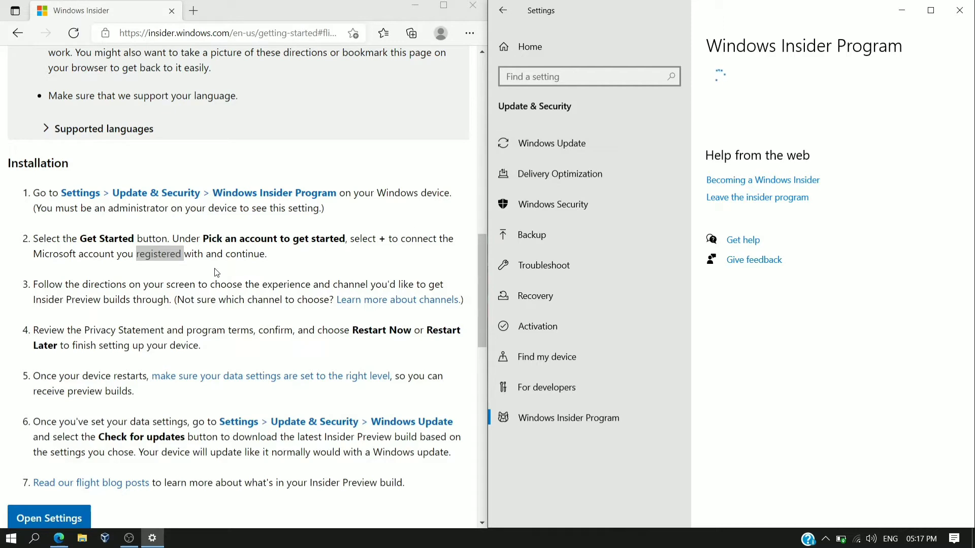
Highlight installation steps 3, 4 and 5 on the Insider web page.
{"action": "left_click_drag", "start_coordinate": [47, 284], "coordinate": [212, 317]}
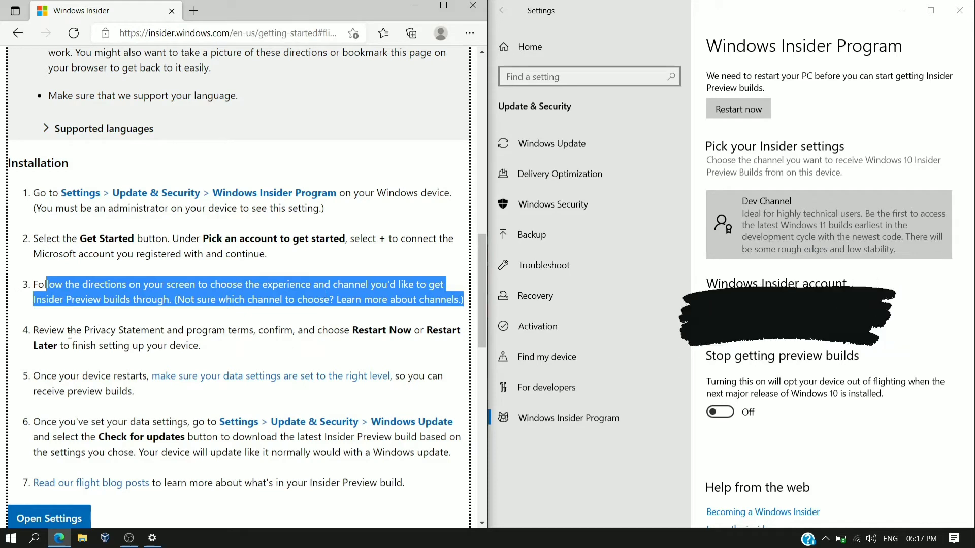
{"action": "mouse_move", "coordinate": [157, 299]}
{"action": "left_mouse_down"}
{"action": "mouse_move", "coordinate": [66, 330]}
{"action": "mouse_move", "coordinate": [315, 345]}
{"action": "left_mouse_up"}
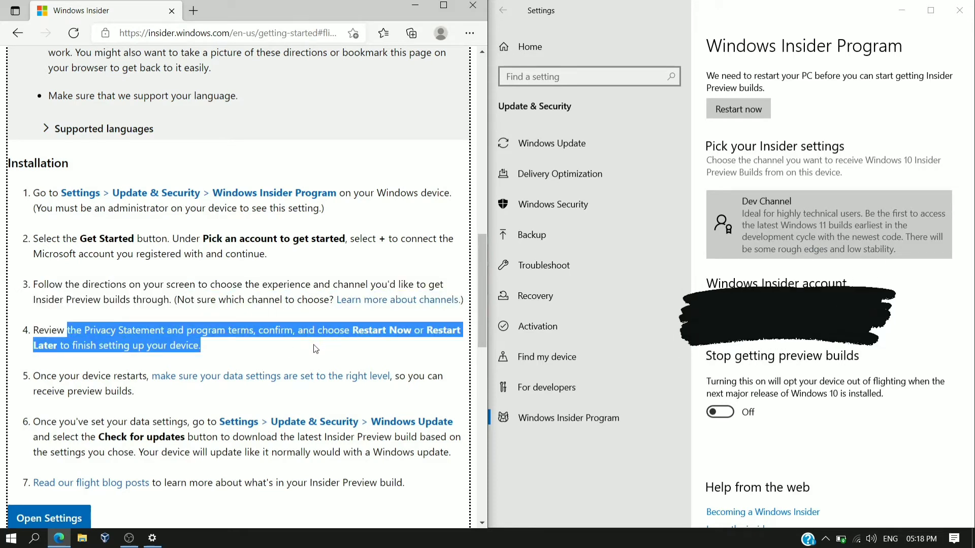
{"action": "left_click_drag", "start_coordinate": [33, 376], "coordinate": [142, 394]}
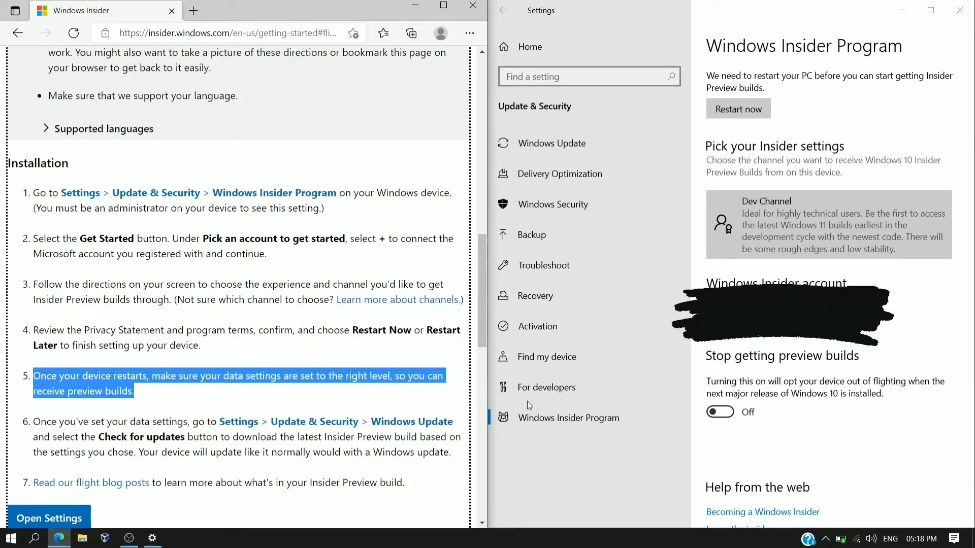
Switch 'Stop getting preview builds' On and minimize the Settings window.
{"action": "left_click", "coordinate": [728, 414]}
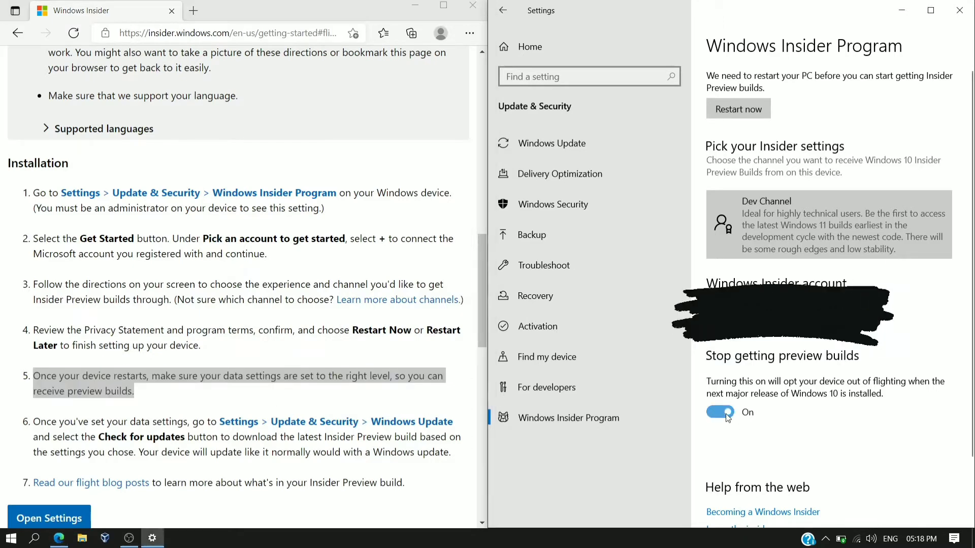
{"action": "left_click", "coordinate": [728, 413]}
{"action": "left_click", "coordinate": [727, 414]}
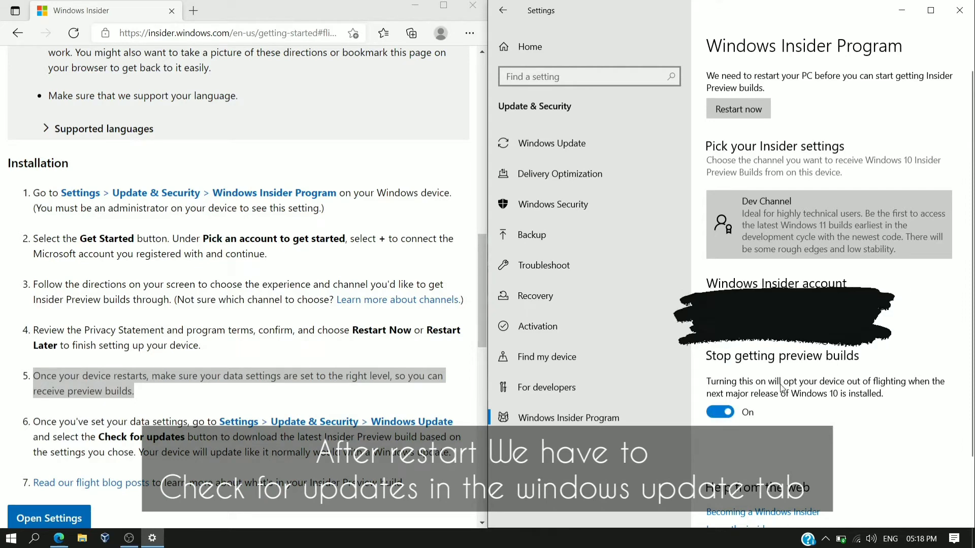
{"action": "left_click", "coordinate": [160, 409]}
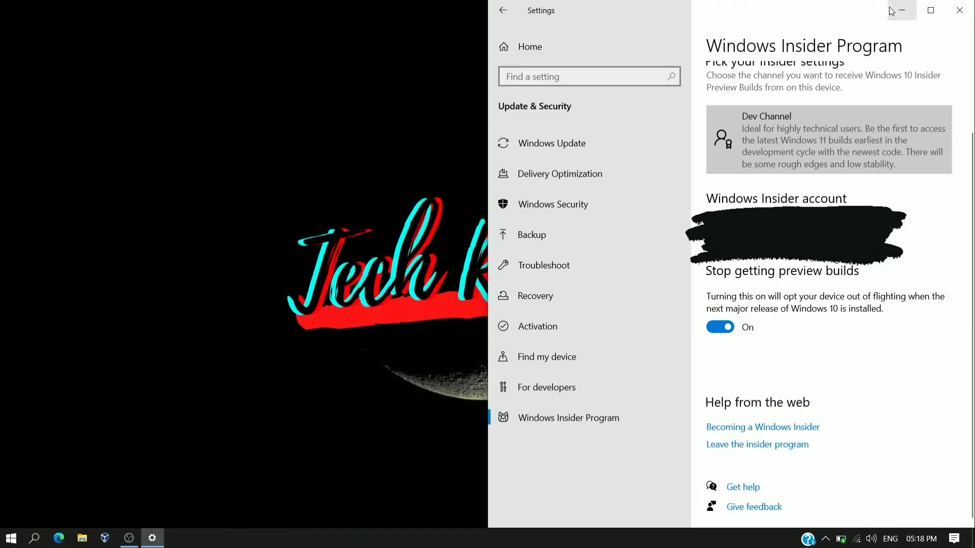
{"action": "left_click", "coordinate": [897, 10]}
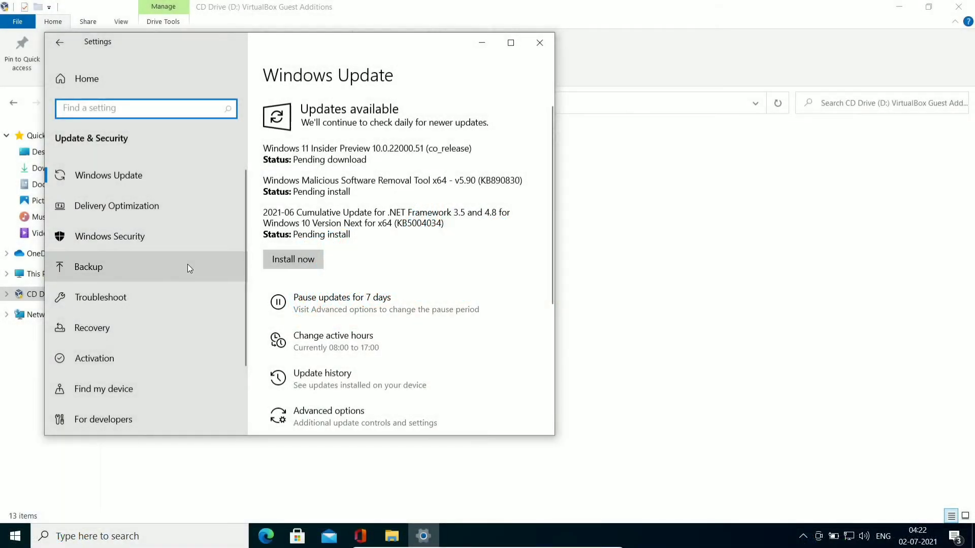
Open Windows Insider Program and turn Optional diagnostic data On.
{"action": "scroll", "coordinate": [187, 264], "scroll_direction": "down", "scroll_amount": 3}
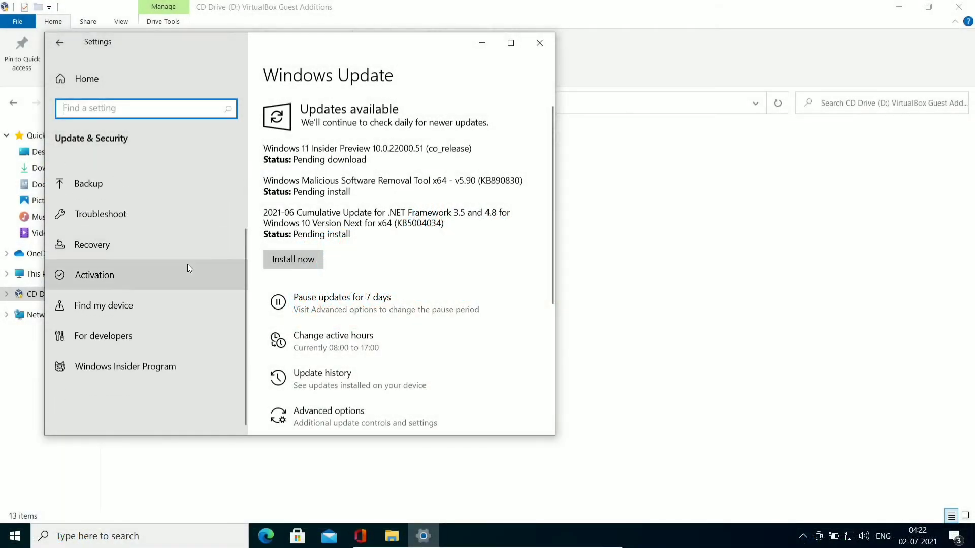
{"action": "left_click", "coordinate": [160, 361]}
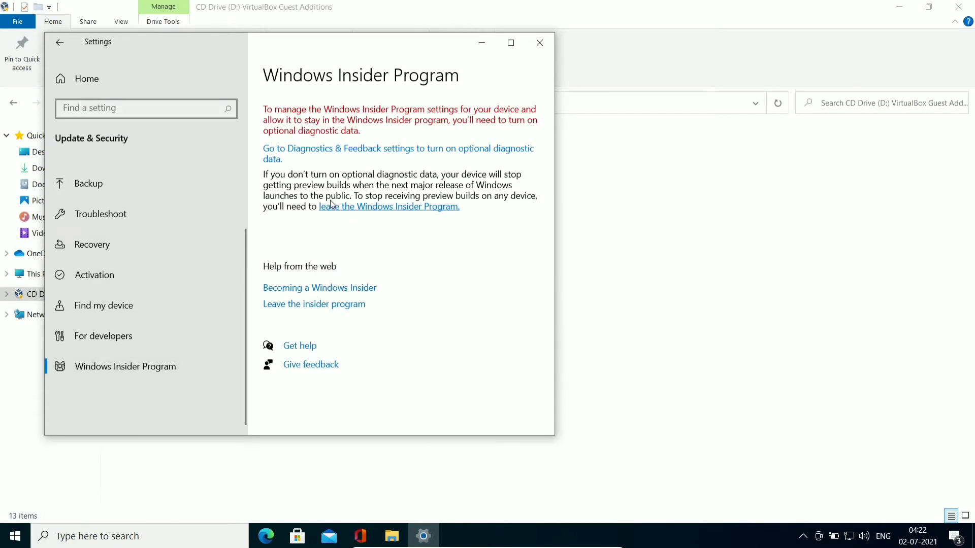
{"action": "left_click", "coordinate": [322, 160]}
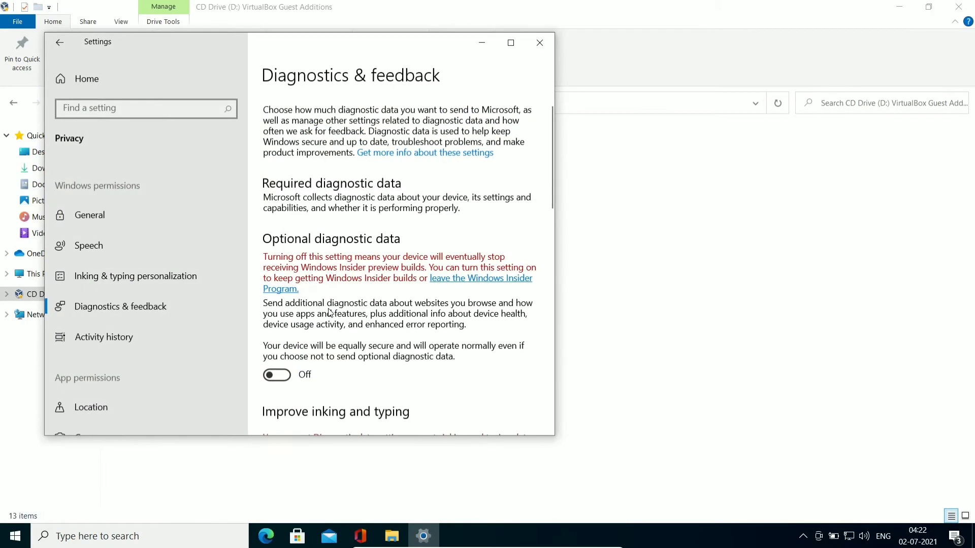
{"action": "left_click", "coordinate": [277, 375]}
Return to the Insider page and check its channel choices, now only Release Preview.
{"action": "scroll", "coordinate": [277, 381], "scroll_direction": "down", "scroll_amount": 5}
{"action": "scroll", "coordinate": [276, 381], "scroll_direction": "up", "scroll_amount": 5}
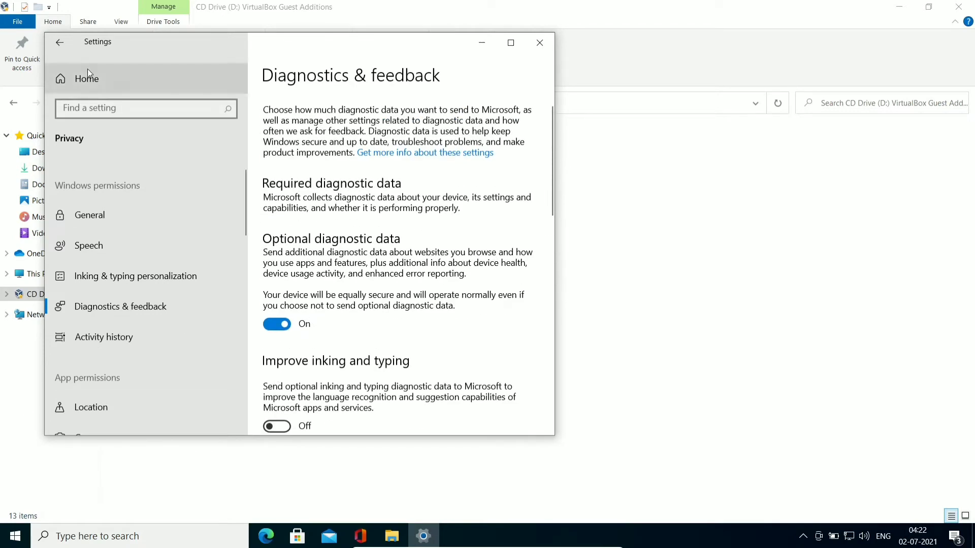
{"action": "left_click", "coordinate": [69, 42]}
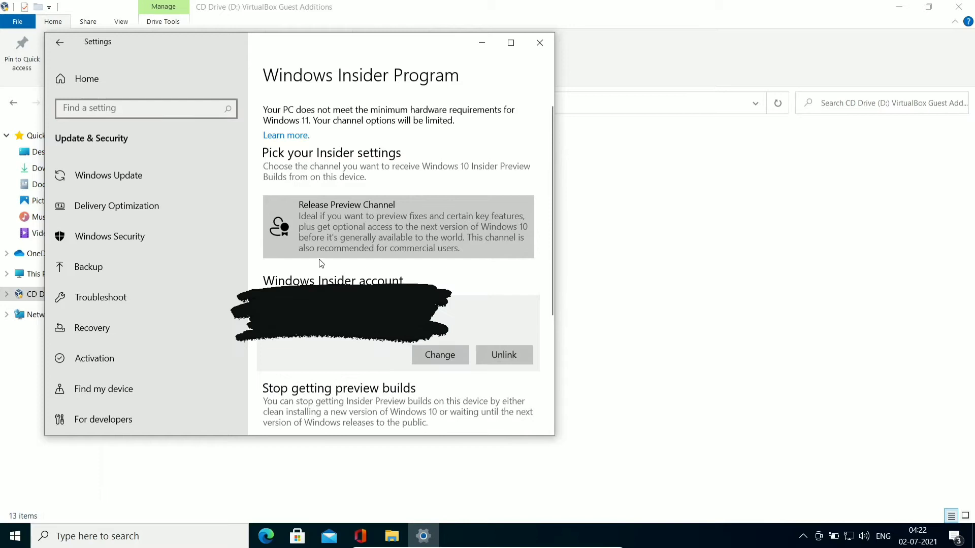
{"action": "left_click", "coordinate": [318, 226]}
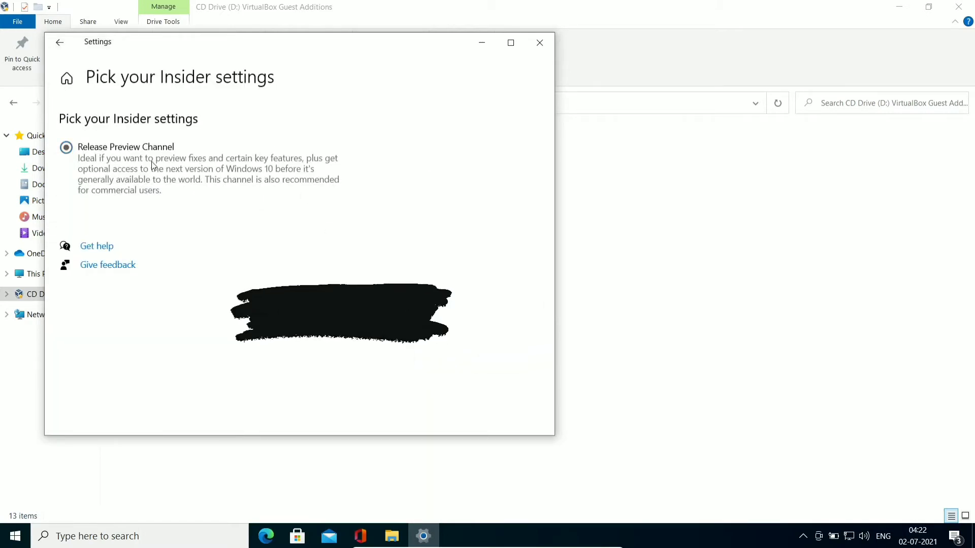
{"action": "left_click", "coordinate": [60, 43]}
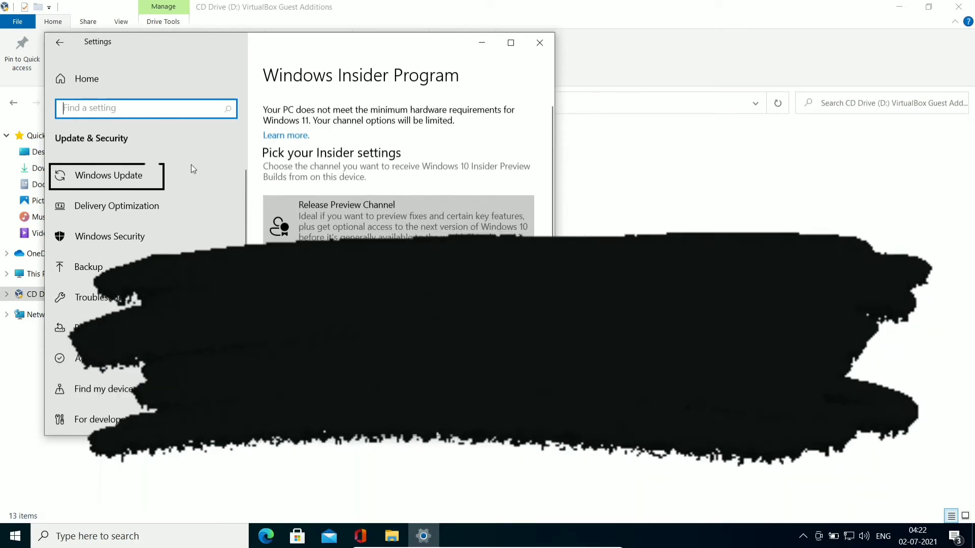
Maximize Settings and restart the PC from the Windows Update page to apply pending updates.
{"action": "left_click", "coordinate": [510, 42]}
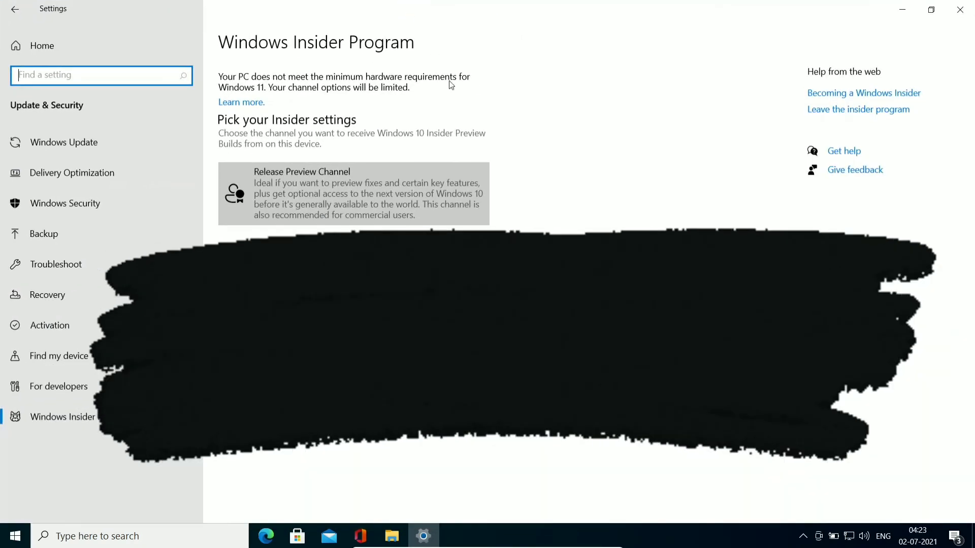
{"action": "left_click", "coordinate": [106, 152]}
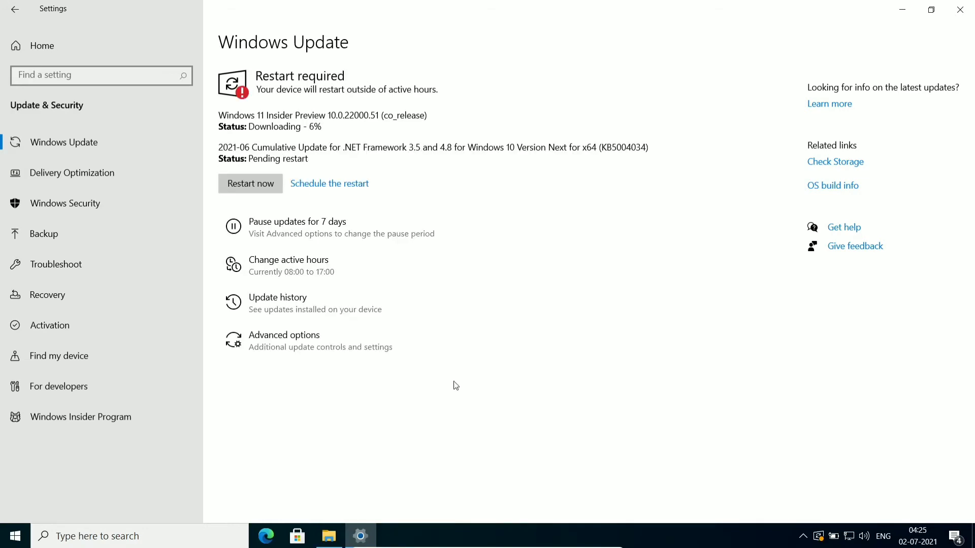
{"action": "left_click", "coordinate": [244, 191]}
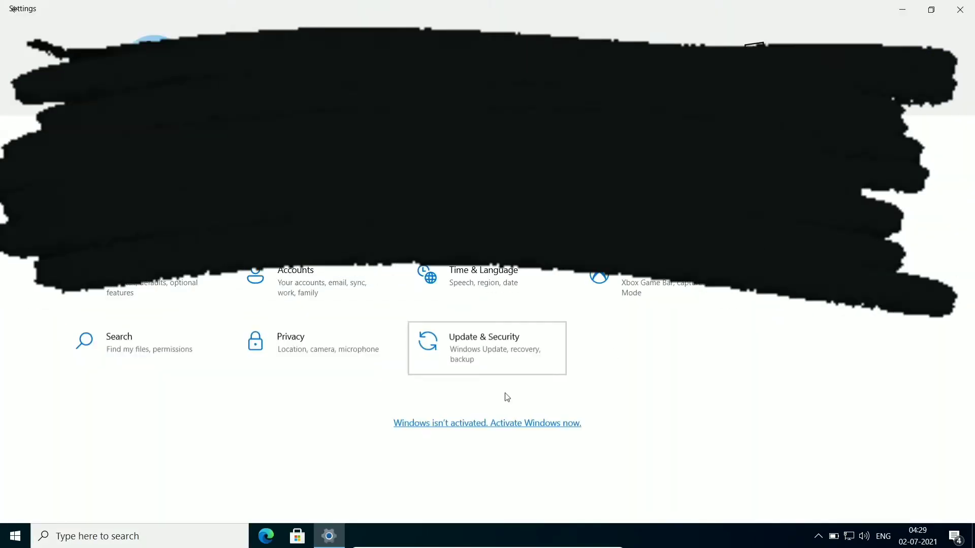
Download the Windows 11 Insider Preview 10.0.22000.51 update and dismiss the Windows 11 setup window.
{"action": "left_click", "coordinate": [467, 356]}
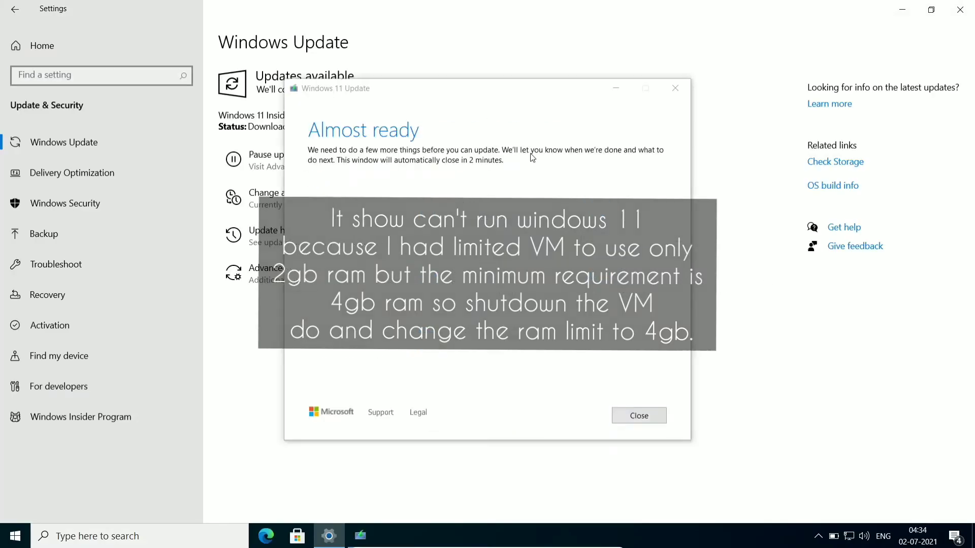
{"action": "left_click", "coordinate": [639, 414]}
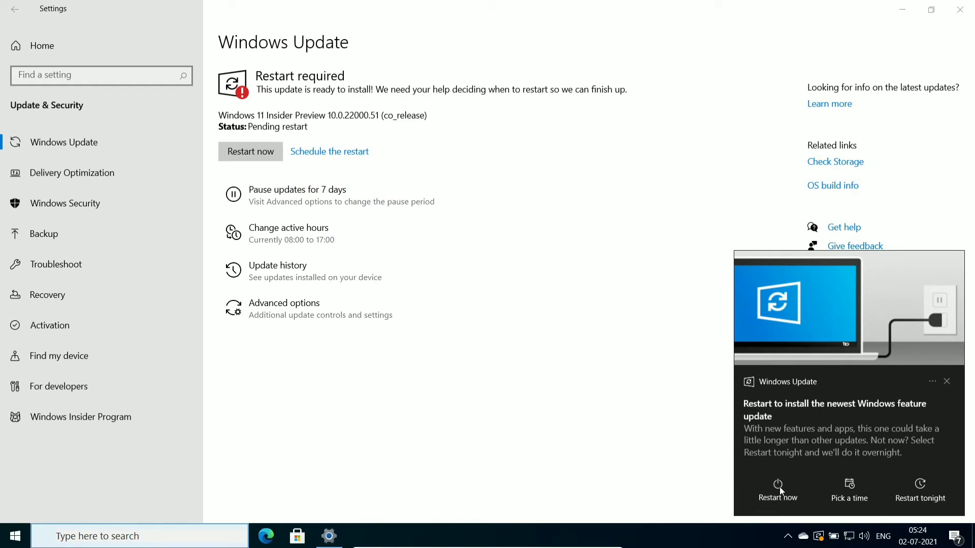
Restart from the update notification to install the Windows 11 Insider Preview feature update.
{"action": "left_click", "coordinate": [780, 488]}
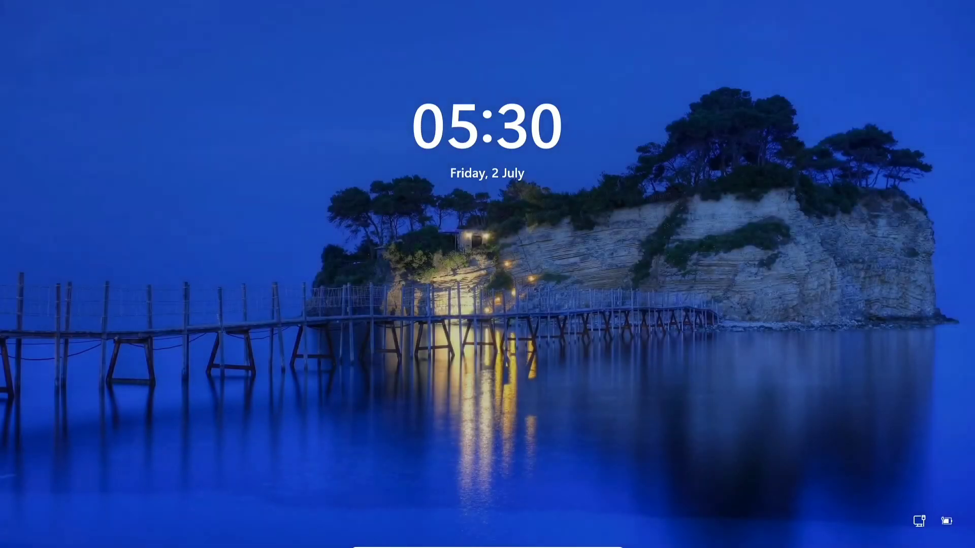
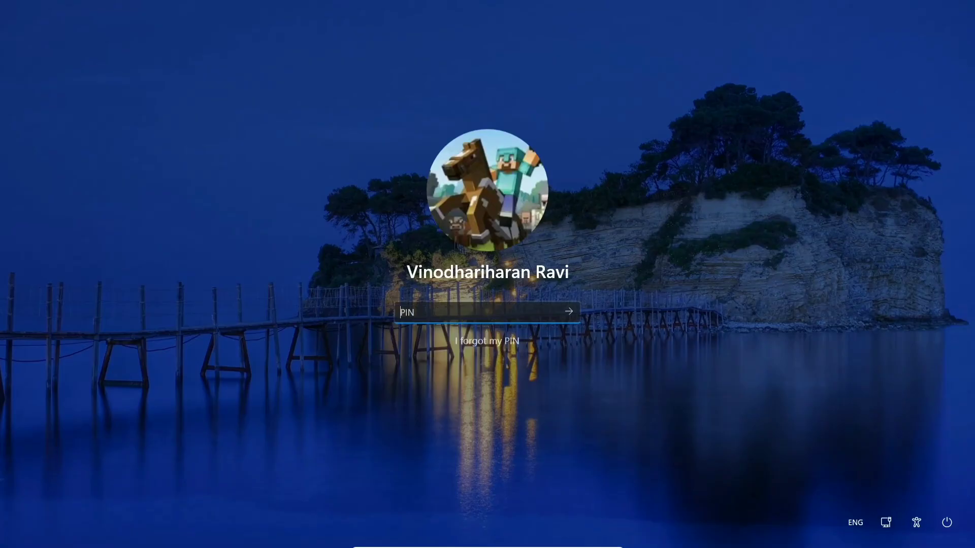
{"action": "key", "text": "BackSpace"}
{"action": "key", "text": "Return"}
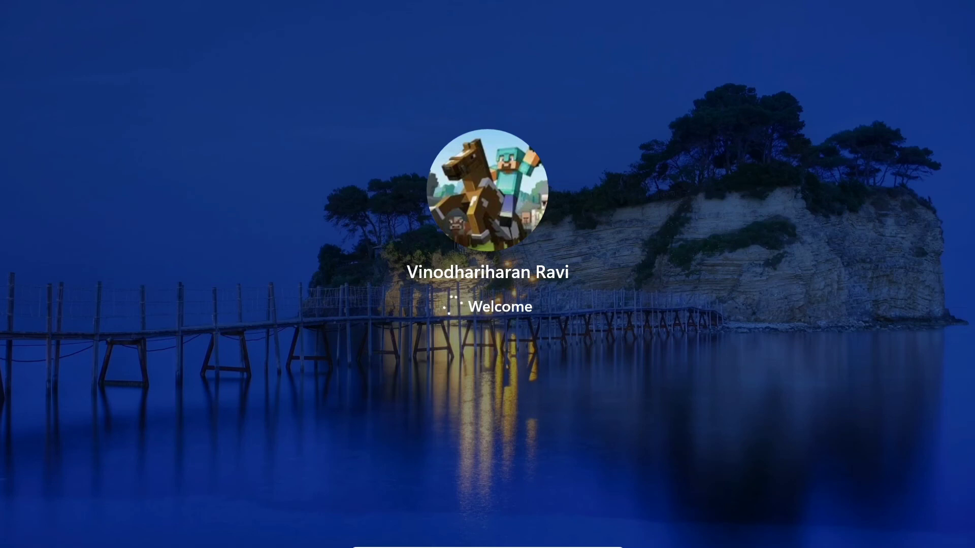